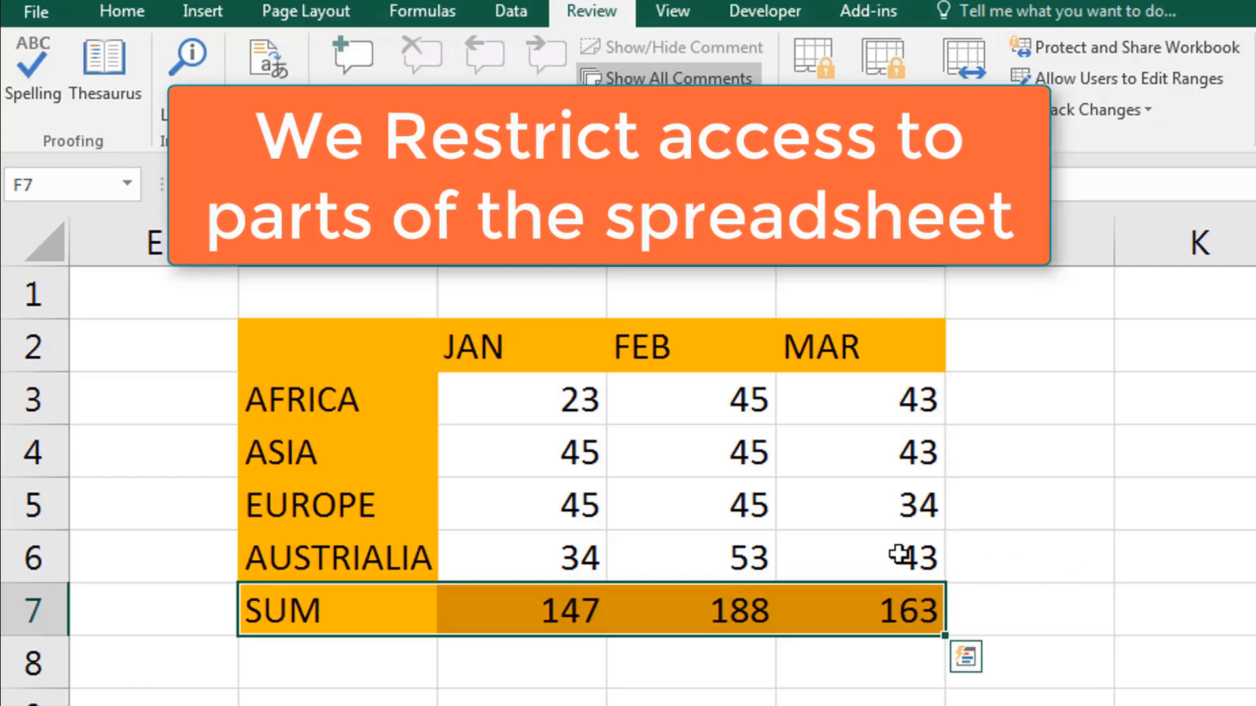
# Set every cell on the worksheet to Locked in the cell protection format
pyautogui.click(1110, 401)
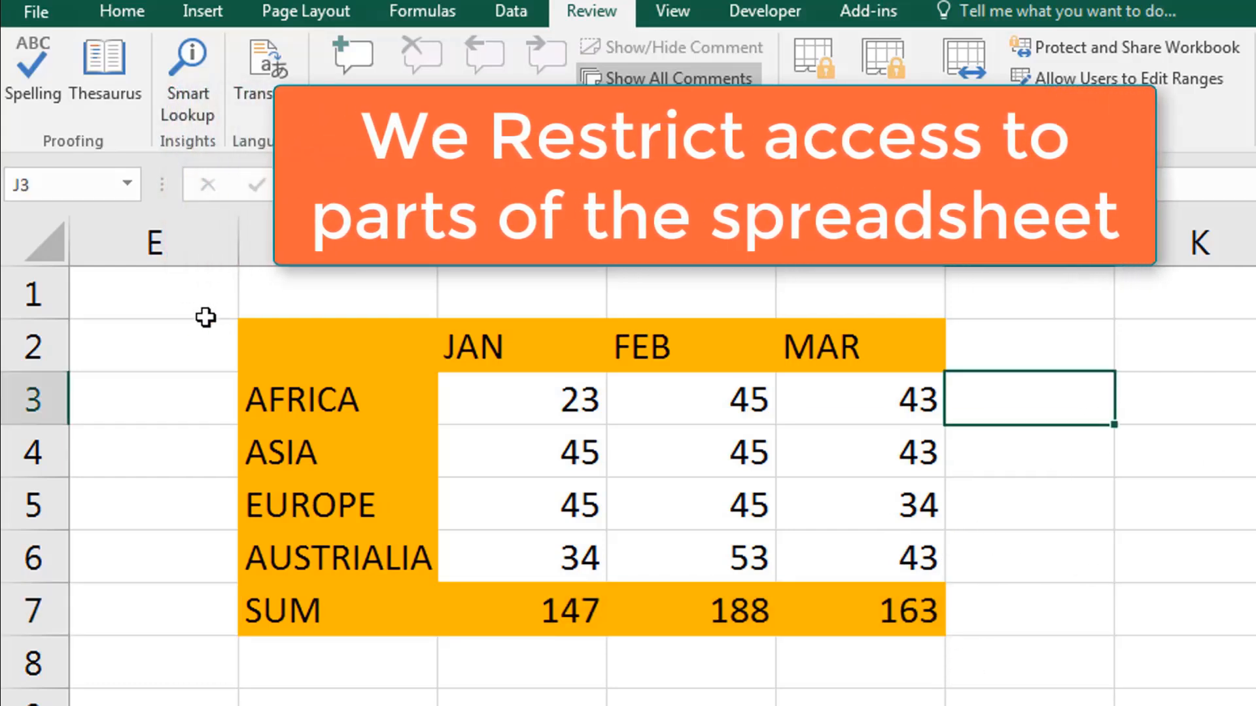
pyautogui.click(51, 249)
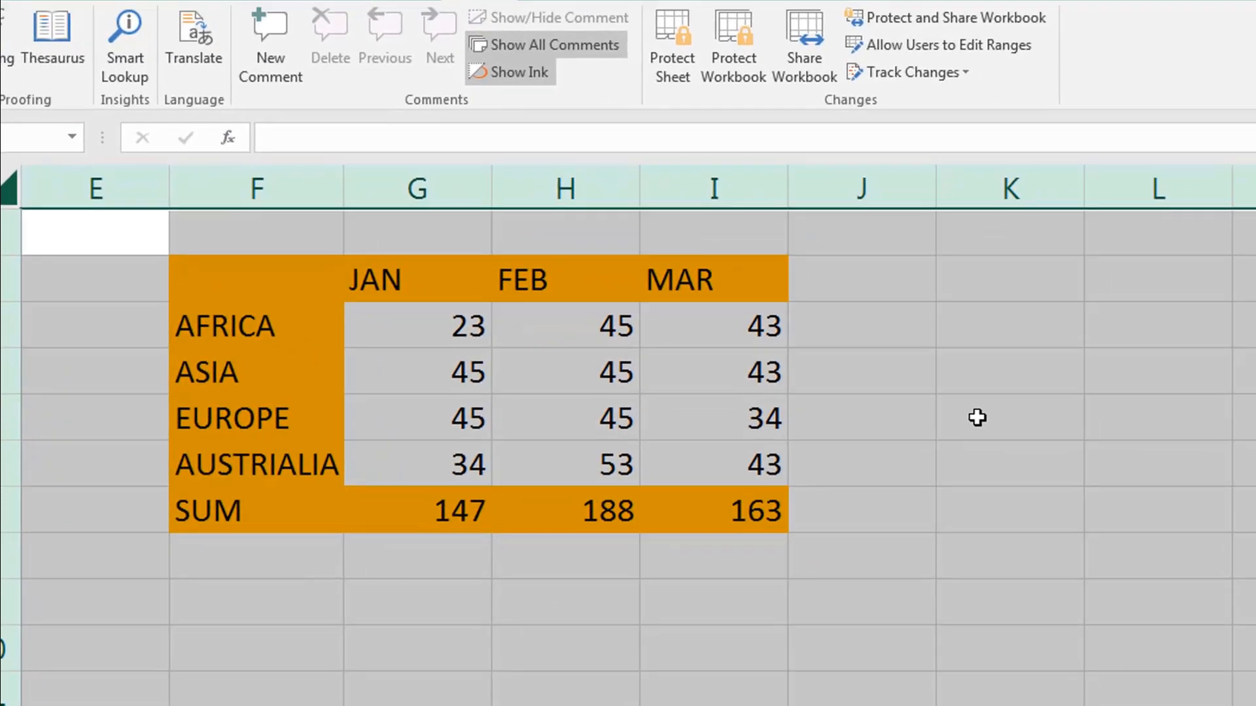
pyautogui.rightClick(977, 418)
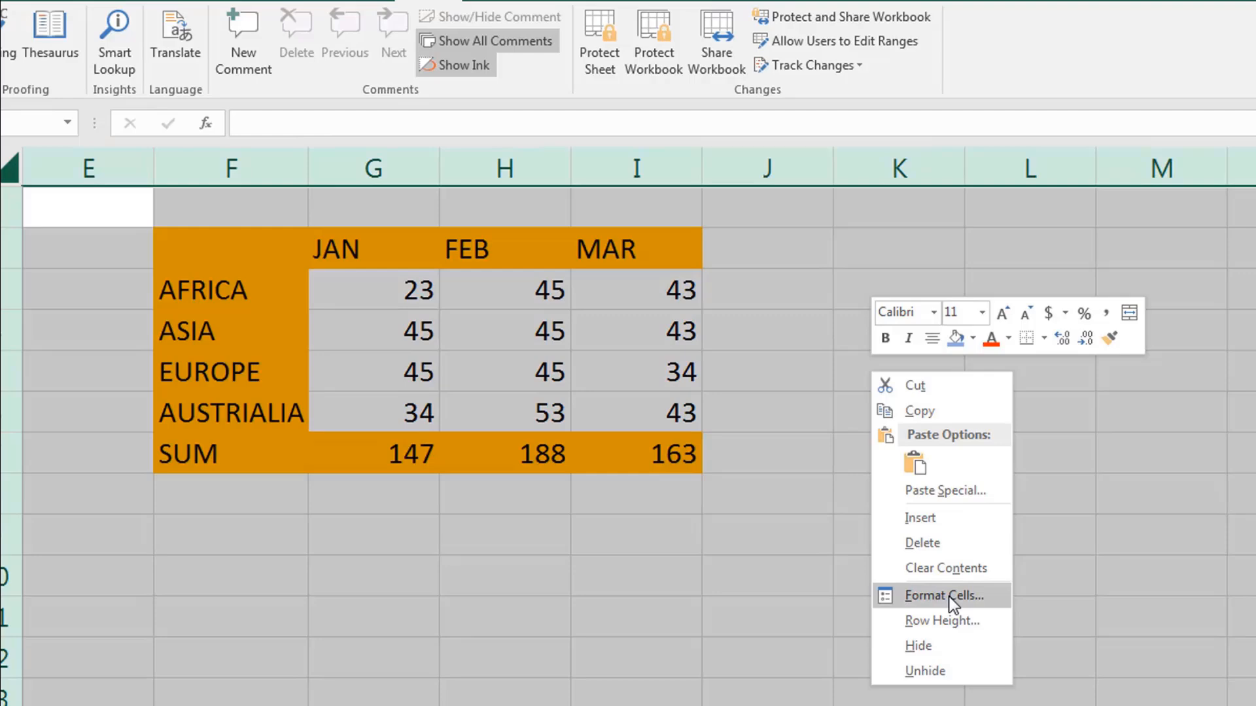
pyautogui.click(948, 597)
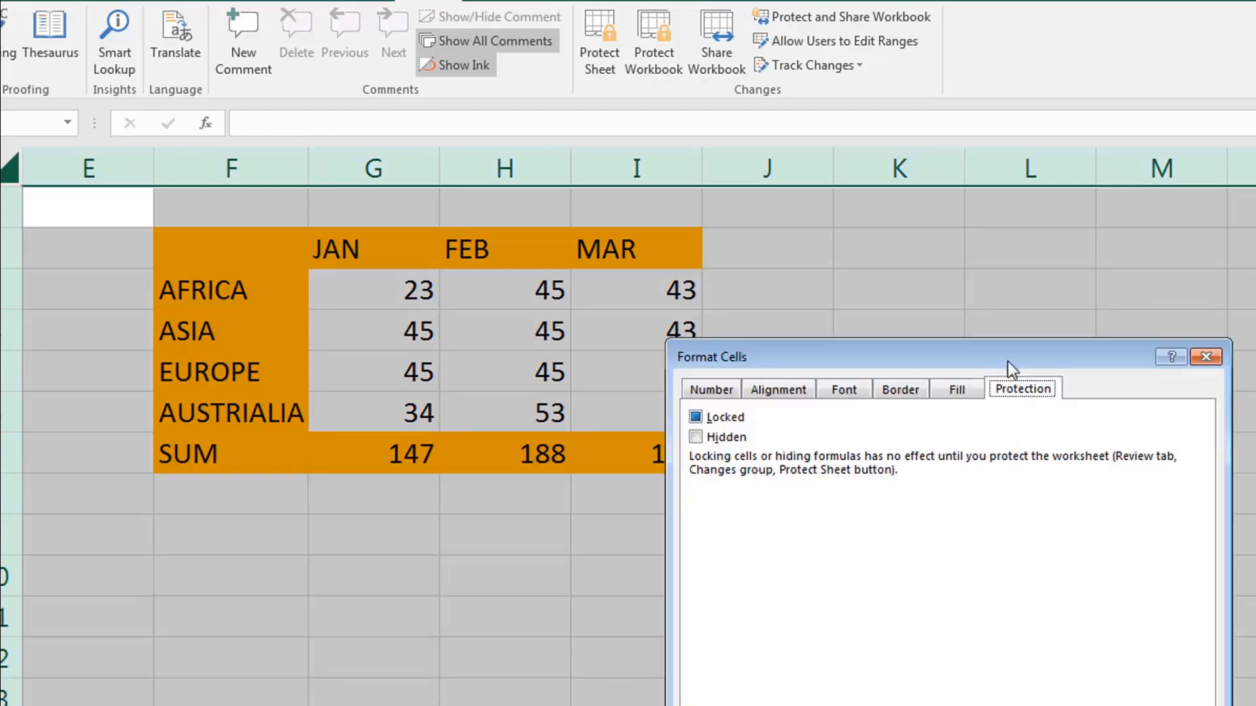
pyautogui.moveTo(986, 347)
pyautogui.mouseDown()
pyautogui.moveTo(669, 387)
pyautogui.moveTo(667, 441)
pyautogui.moveTo(787, 363)
pyautogui.moveTo(882, 379)
pyautogui.moveTo(777, 416)
pyautogui.mouseUp()
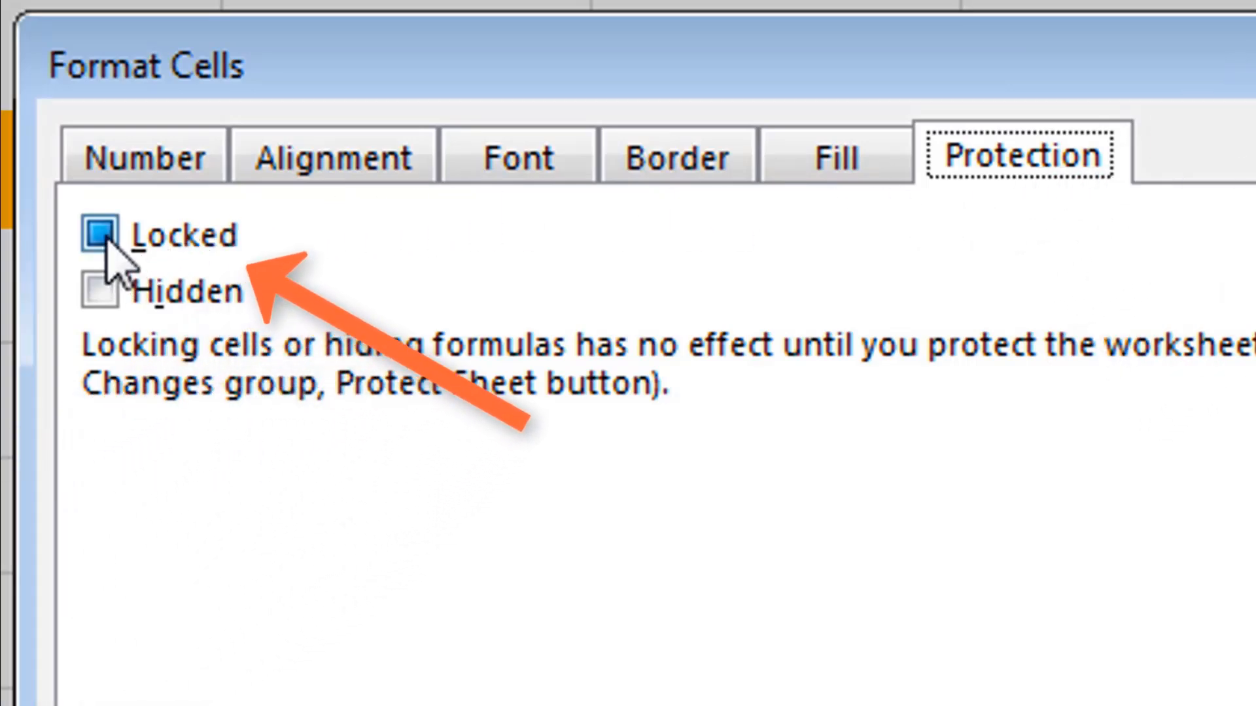
pyautogui.click(104, 246)
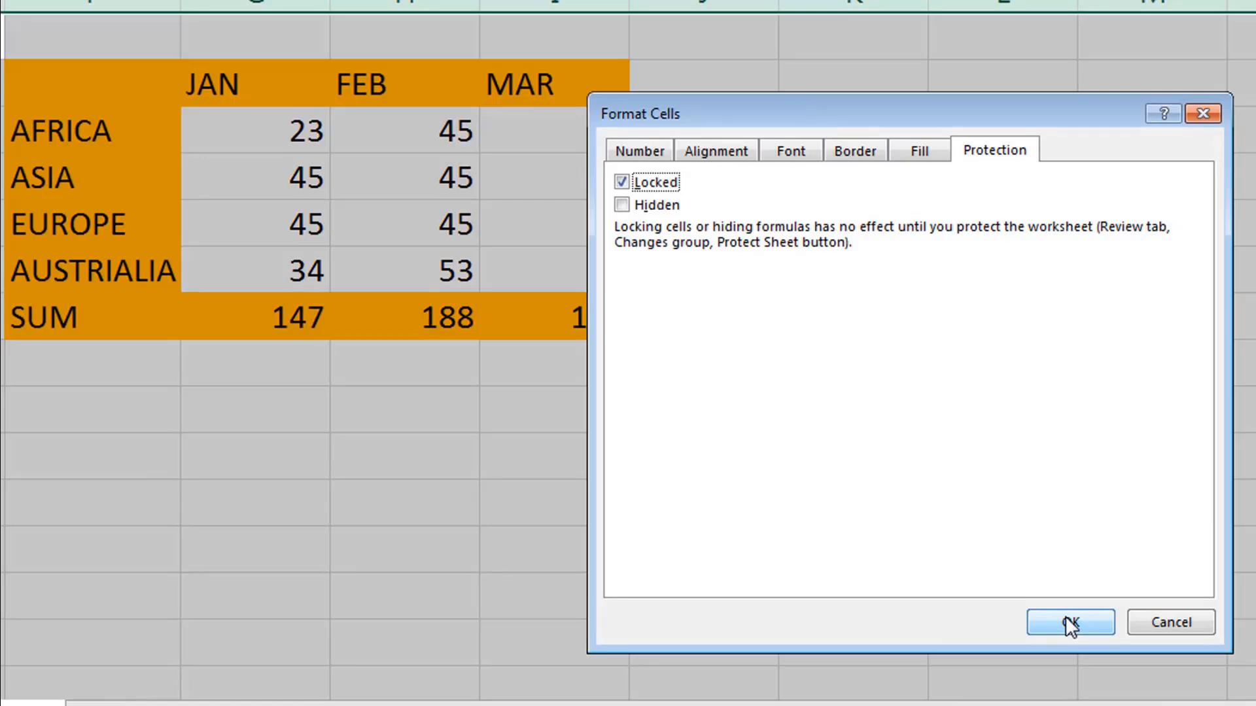
pyautogui.click(1065, 622)
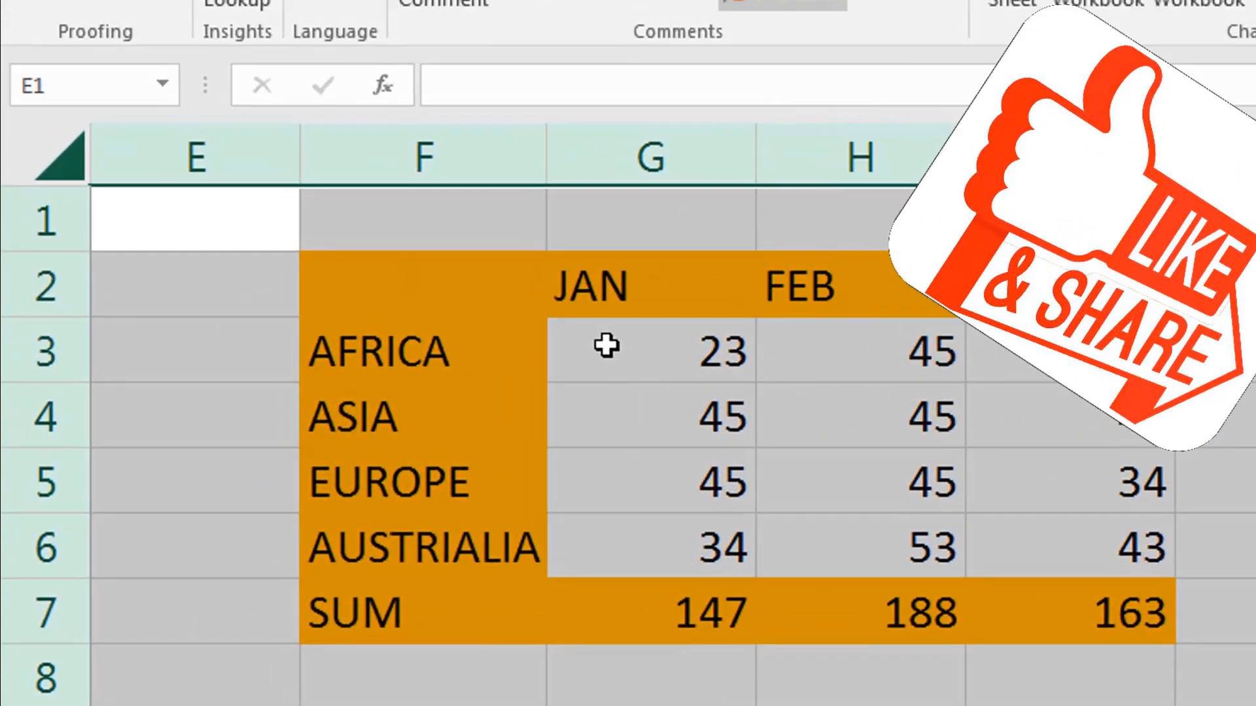
# Remove the Locked setting from the table's number cells G3:I6
pyautogui.moveTo(606, 346); pyautogui.dragTo(1068, 547)
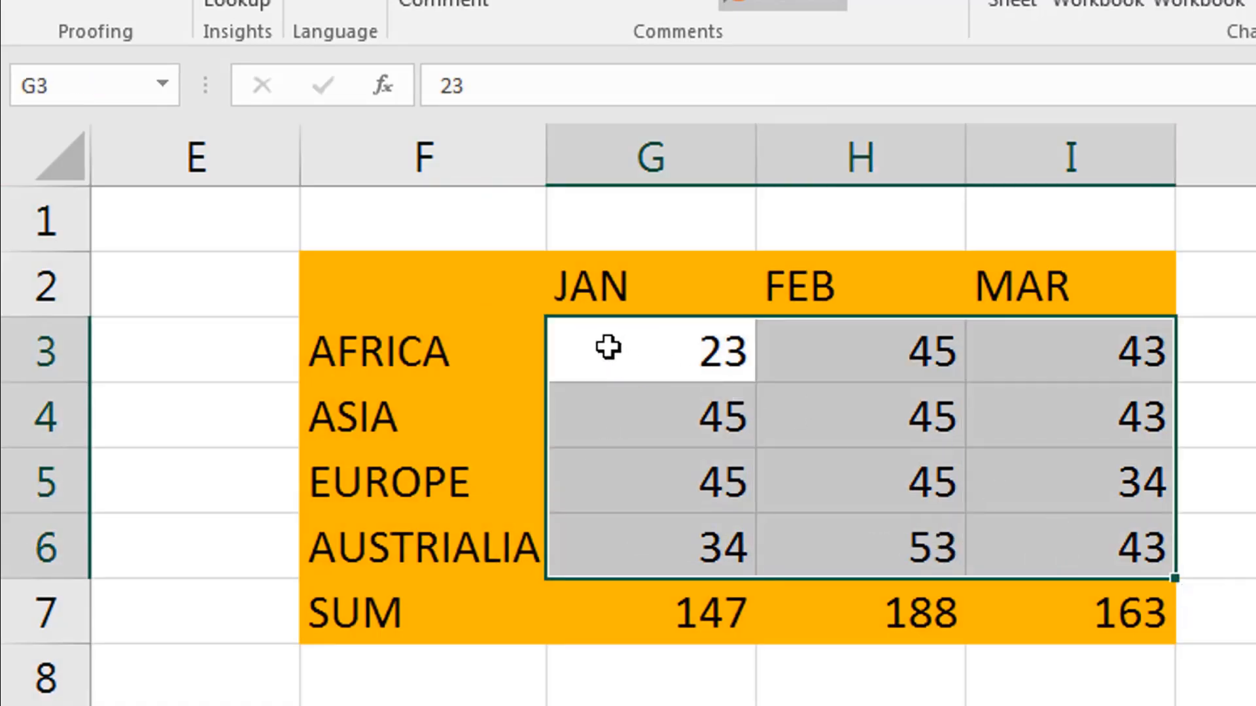
pyautogui.moveTo(608, 348); pyautogui.dragTo(1087, 559)
pyautogui.moveTo(628, 350); pyautogui.dragTo(1070, 532)
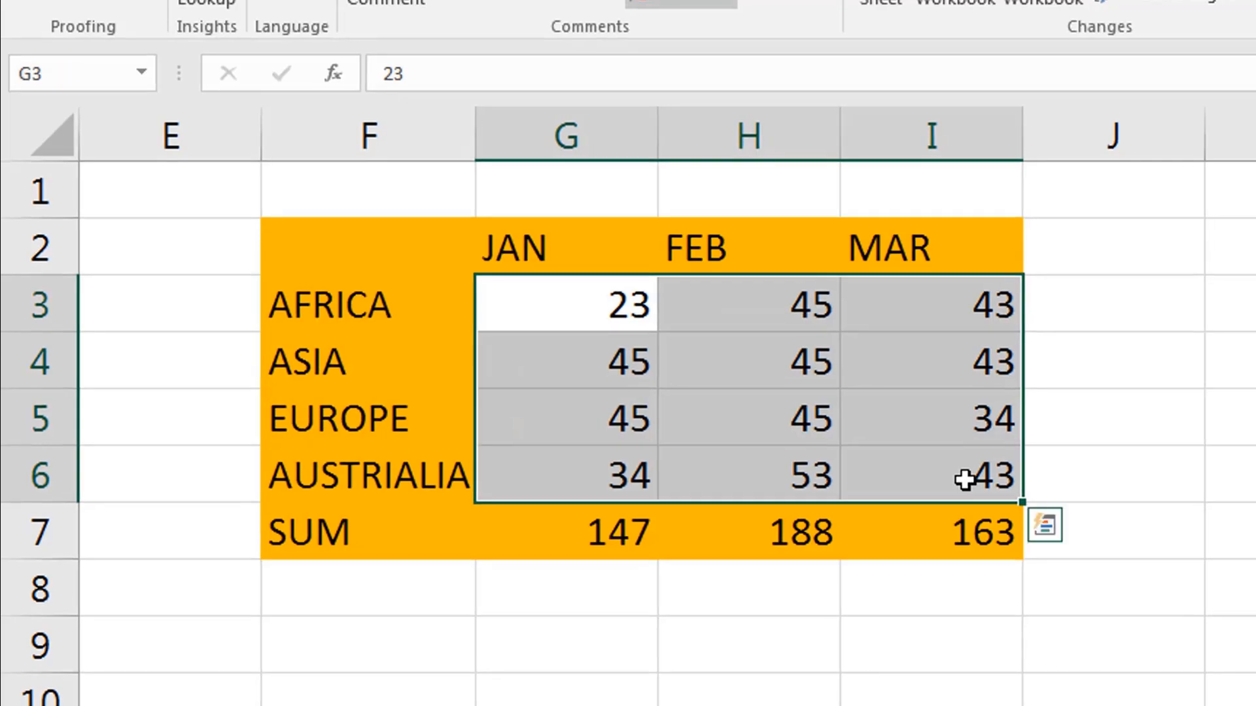
pyautogui.rightClick(874, 355)
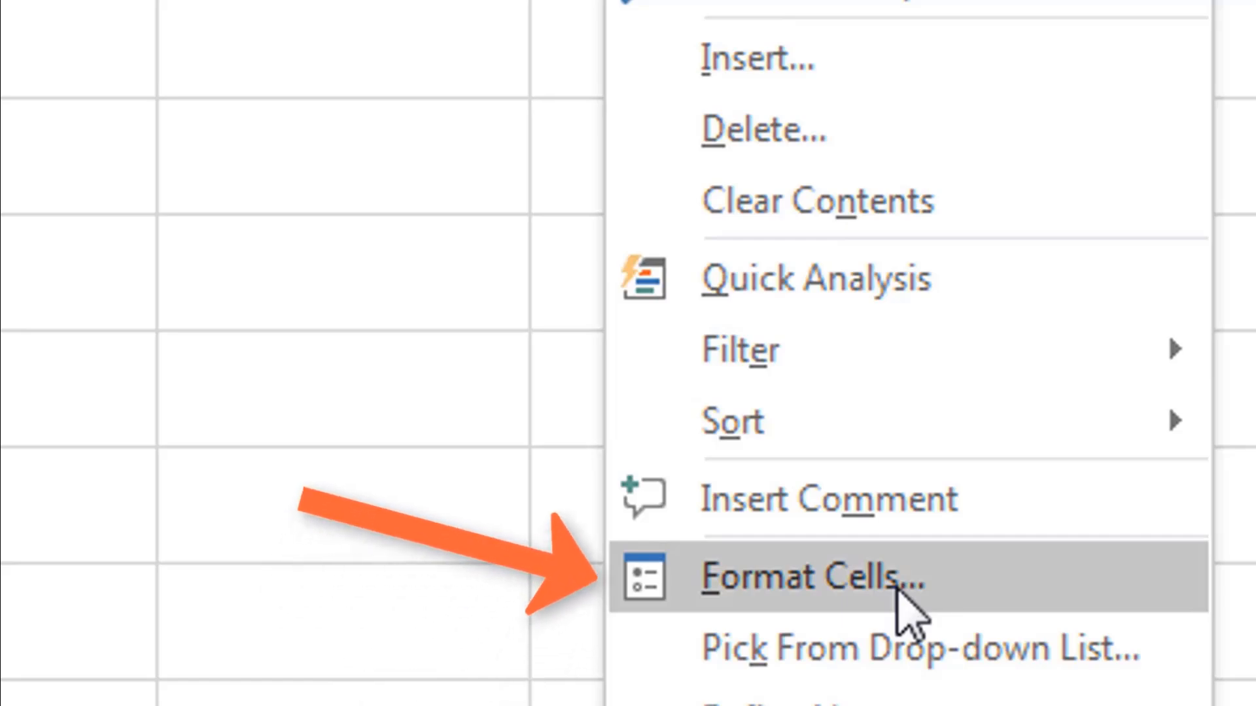
pyautogui.click(890, 628)
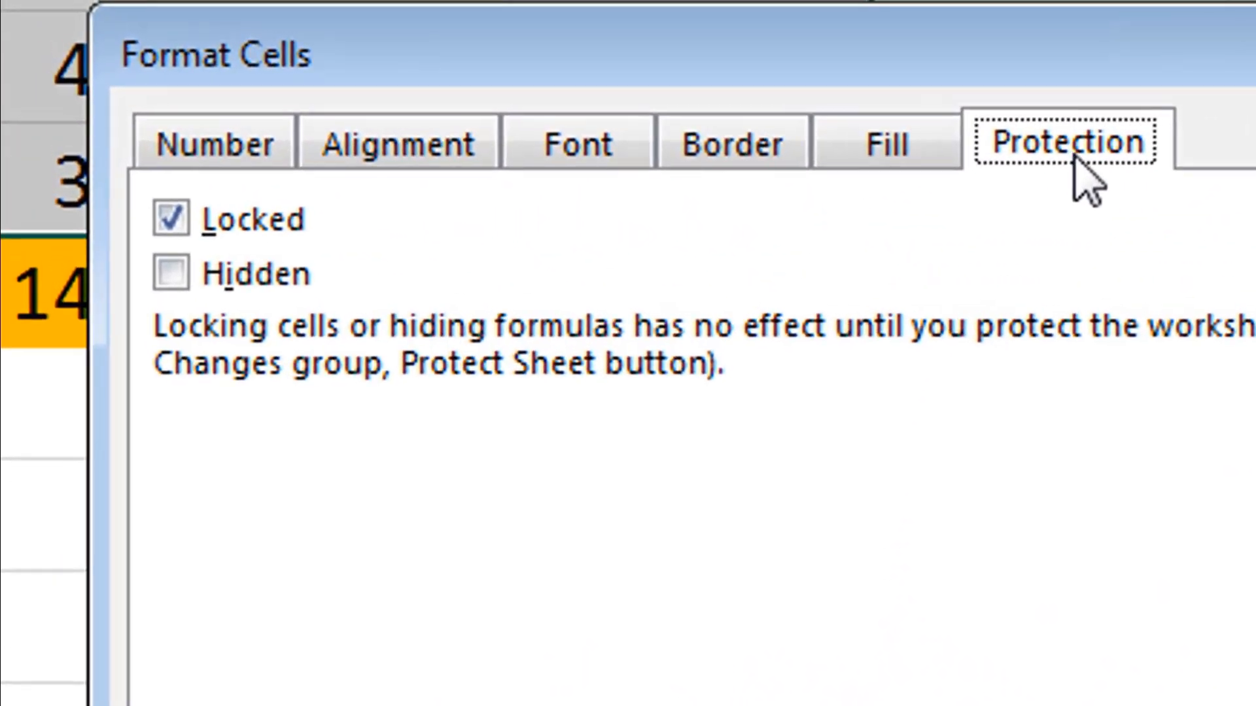
pyautogui.click(174, 220)
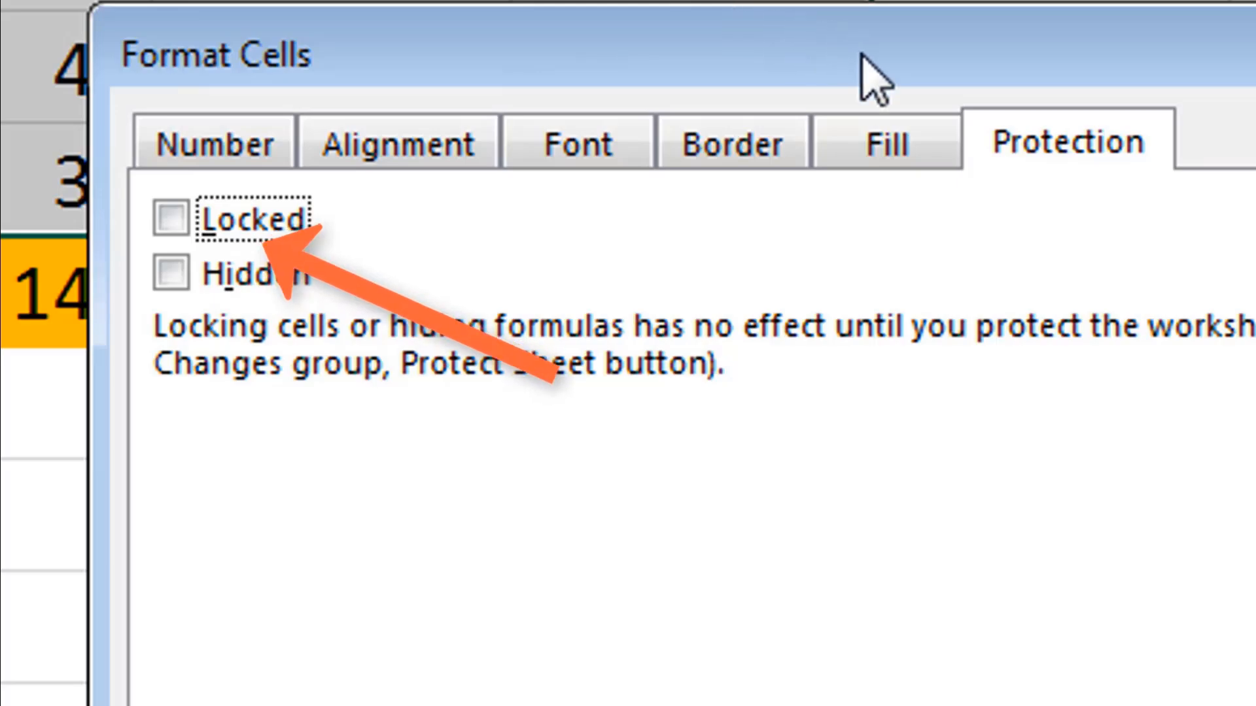
pyautogui.moveTo(861, 53); pyautogui.dragTo(680, 168)
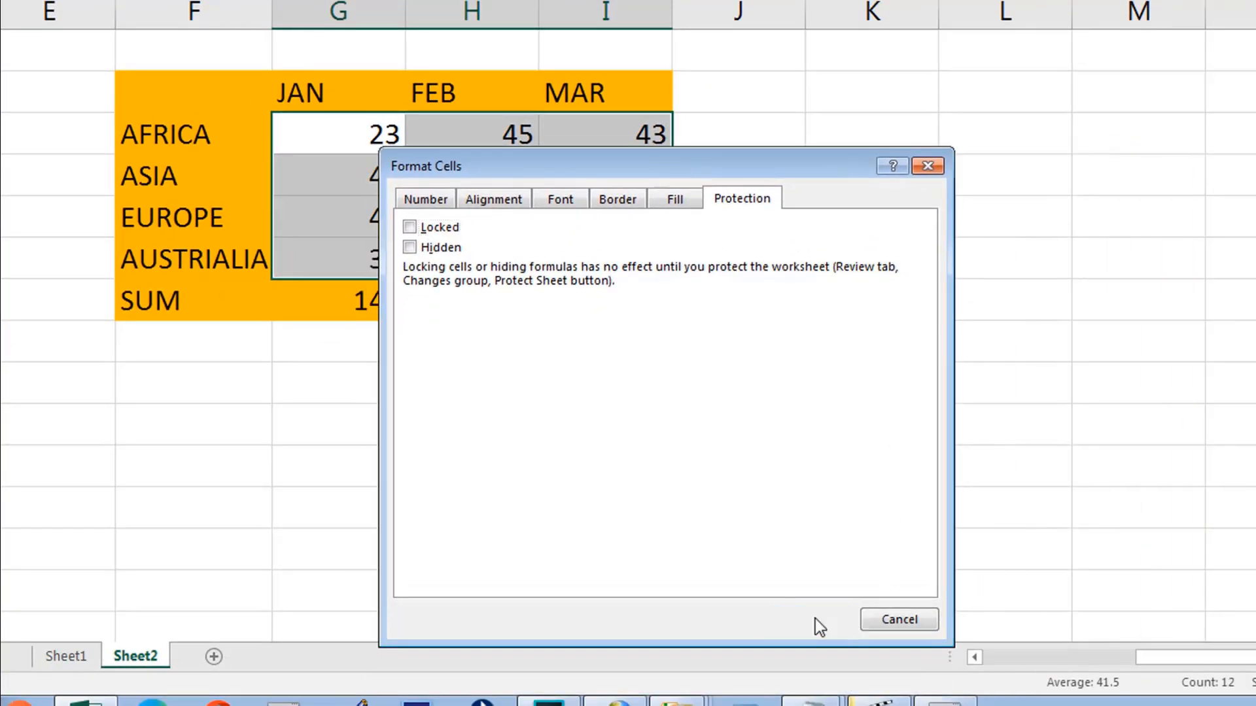
pyautogui.click(816, 620)
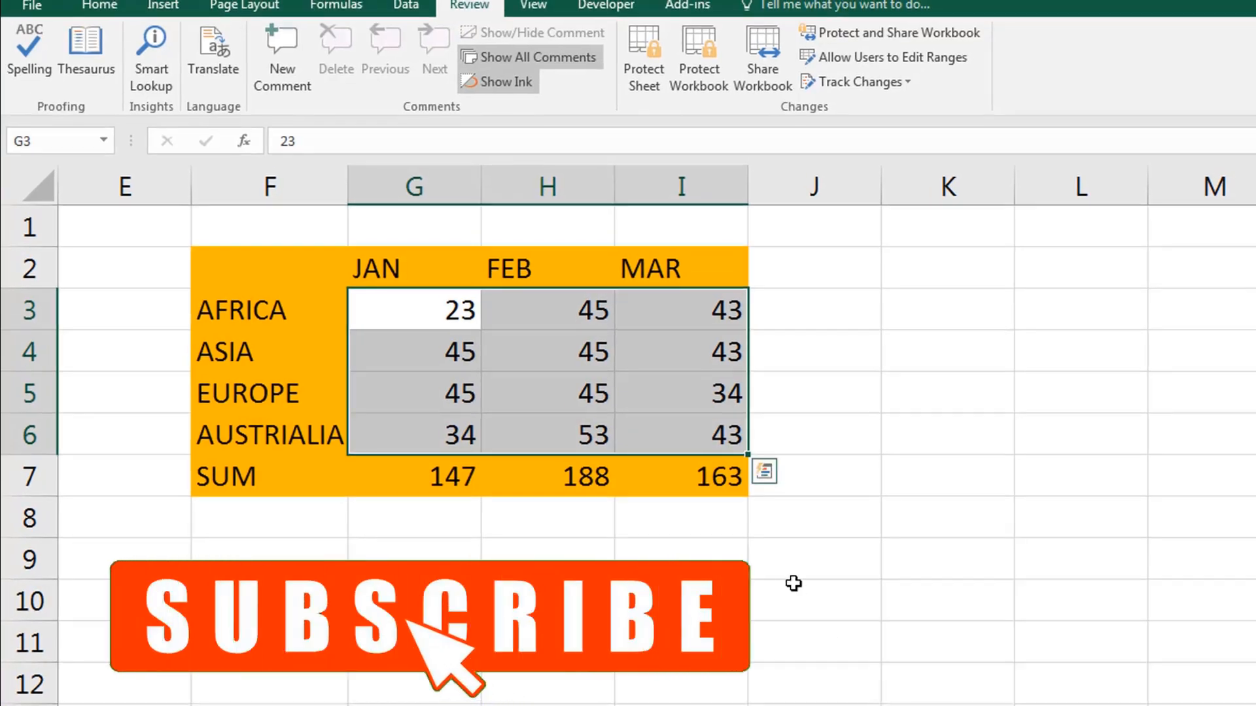
# Protect the sheet without a password, allowing only selection of locked and unlocked cells
pyautogui.click(610, 574)
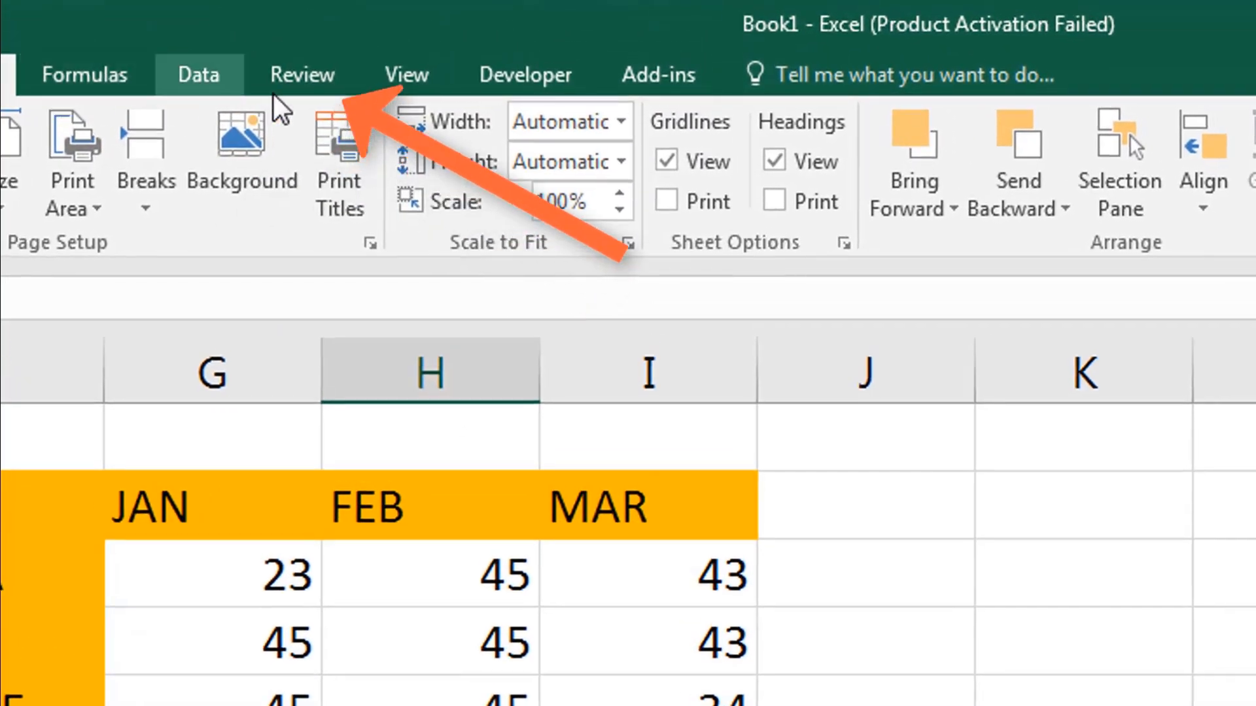
pyautogui.click(306, 76)
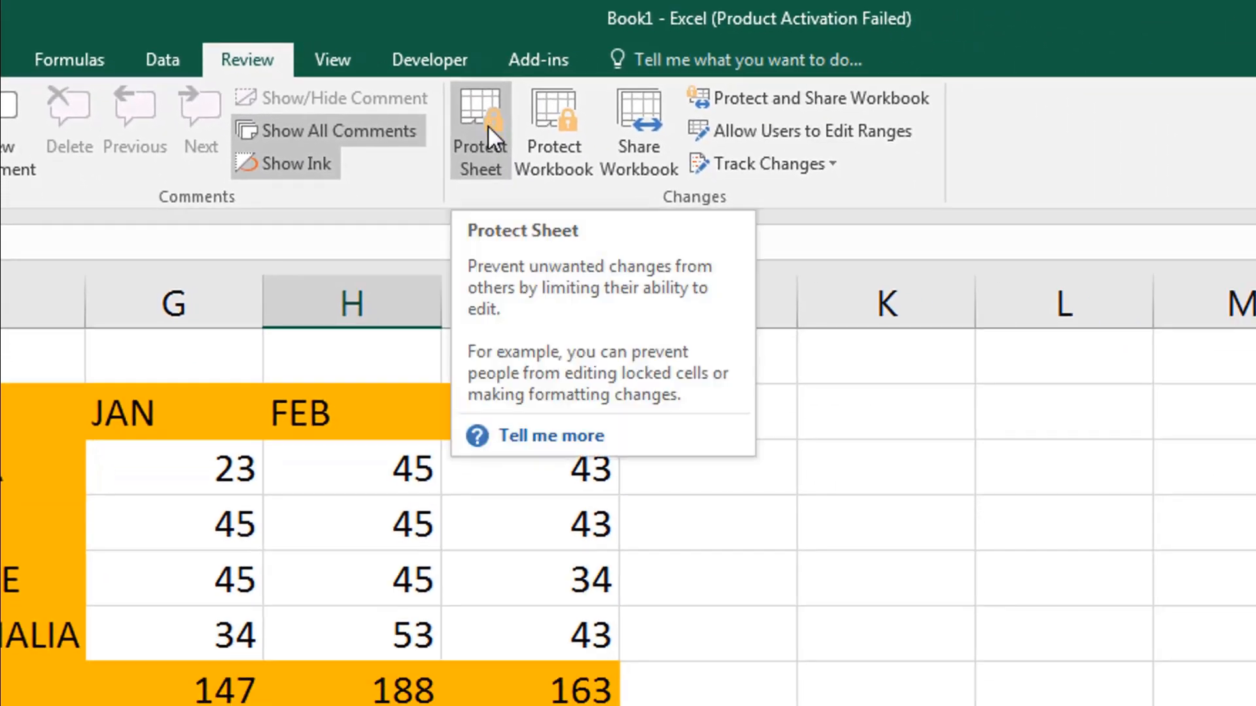
pyautogui.click(488, 124)
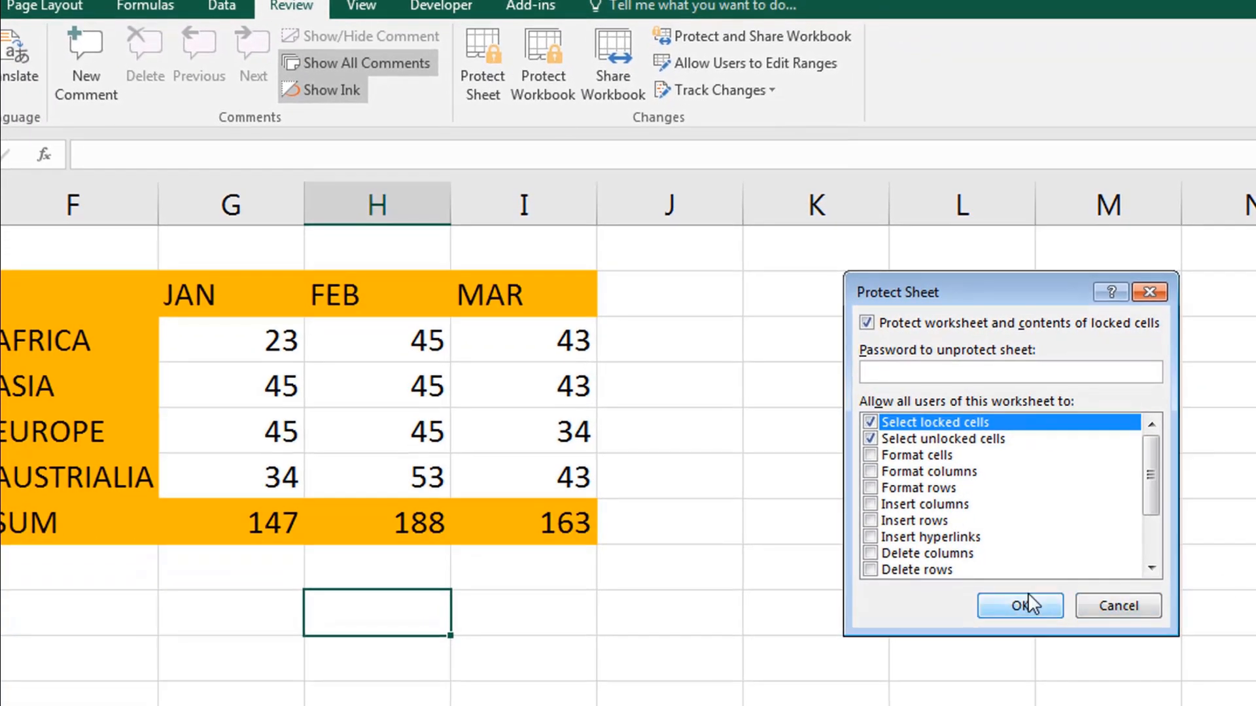
pyautogui.click(1029, 607)
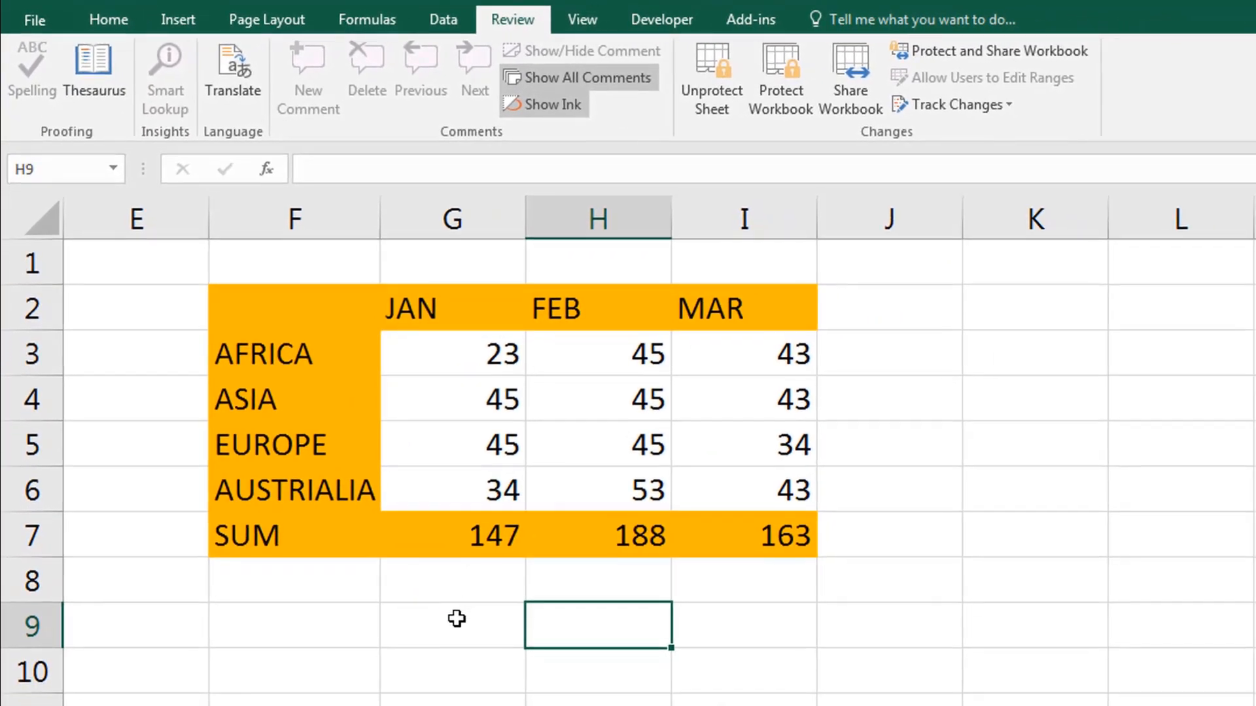
# Try to edit the empty locked cell G9 below the table and dismiss the alert
pyautogui.click(457, 615)
pyautogui.doubleClick(457, 619)
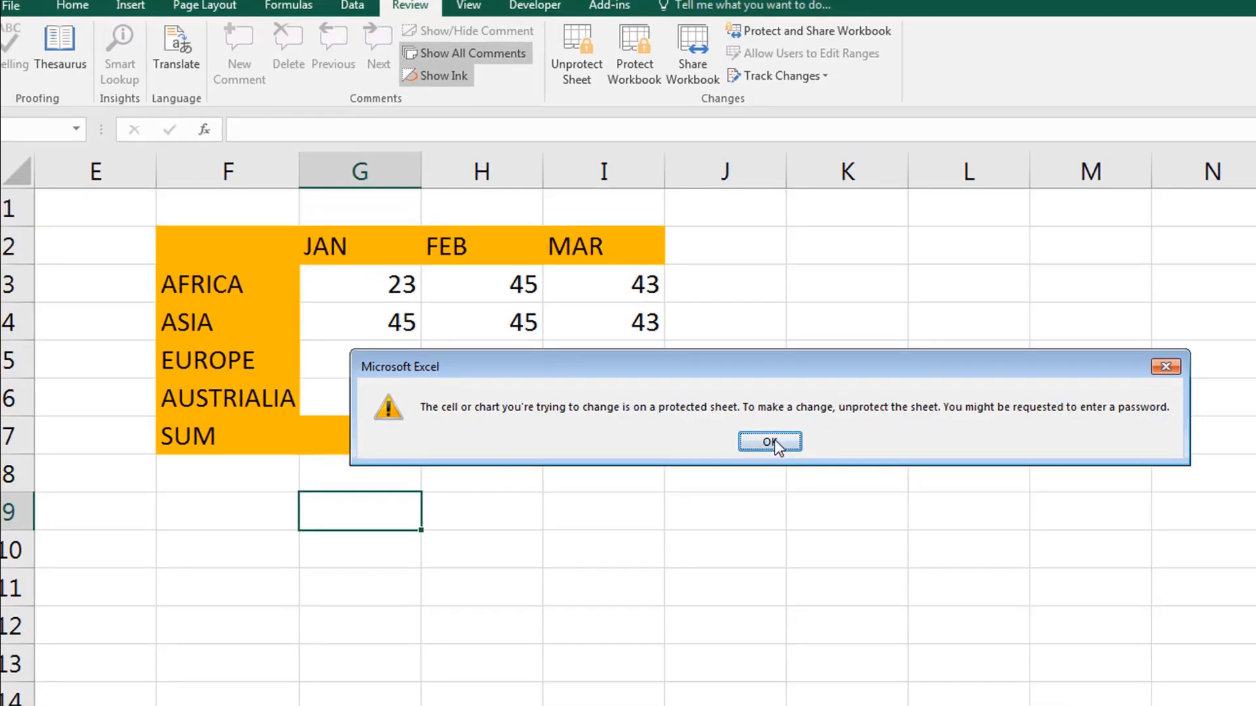
pyautogui.click(774, 439)
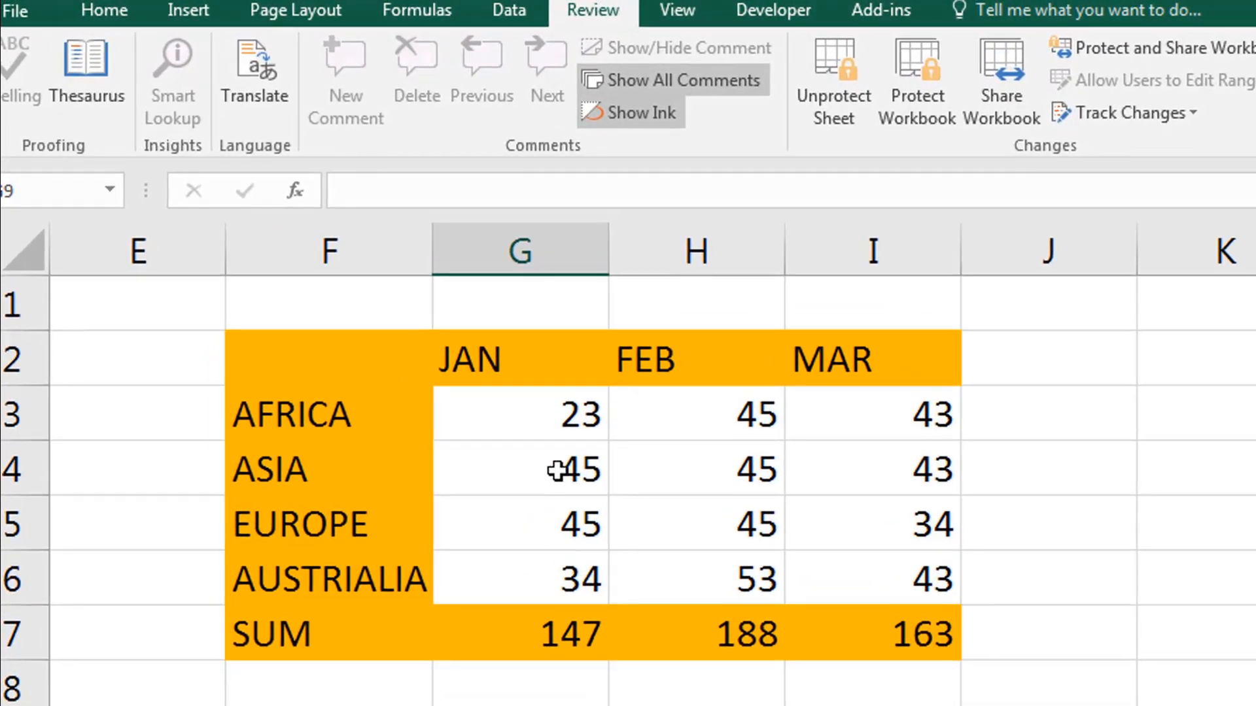
# Set the ASIA value for JAN in cell G4 to 567
pyautogui.click(385, 323)
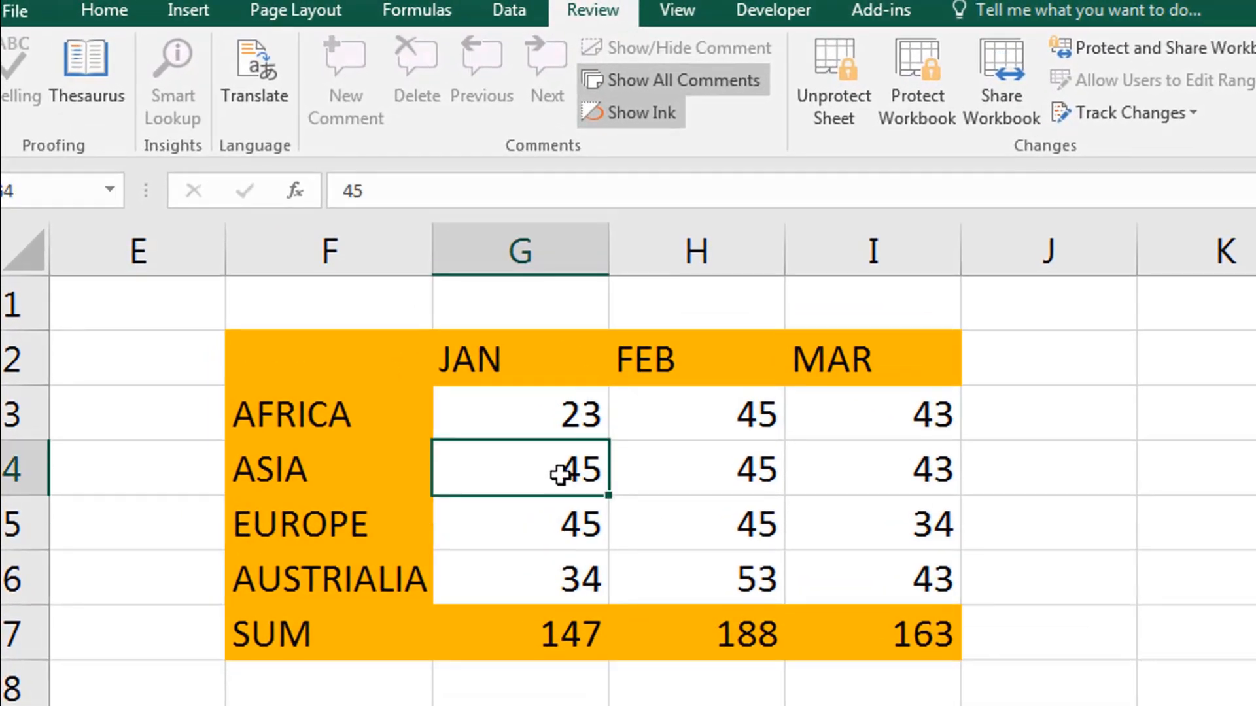
pyautogui.write('567')
pyautogui.click(661, 526)
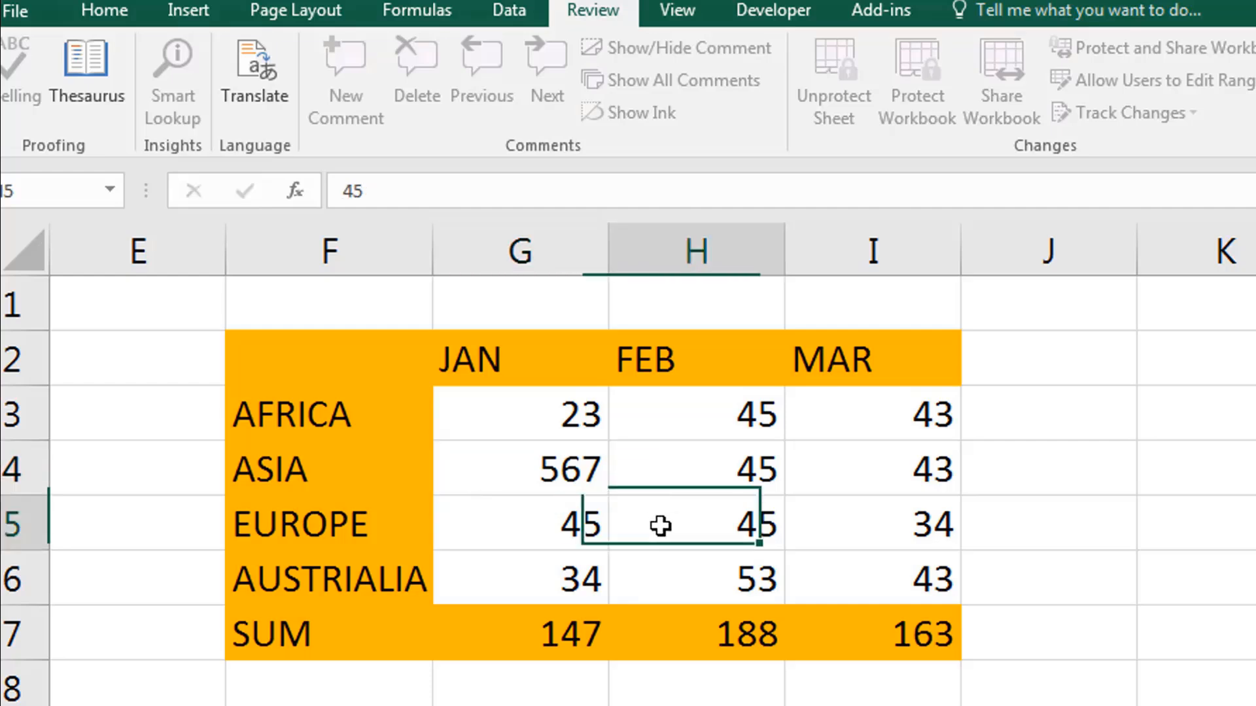
# Try to edit the locked FEB header in cell H2 and dismiss the alert
pyautogui.press('Up')
pyautogui.press('Up')
pyautogui.press('Up')
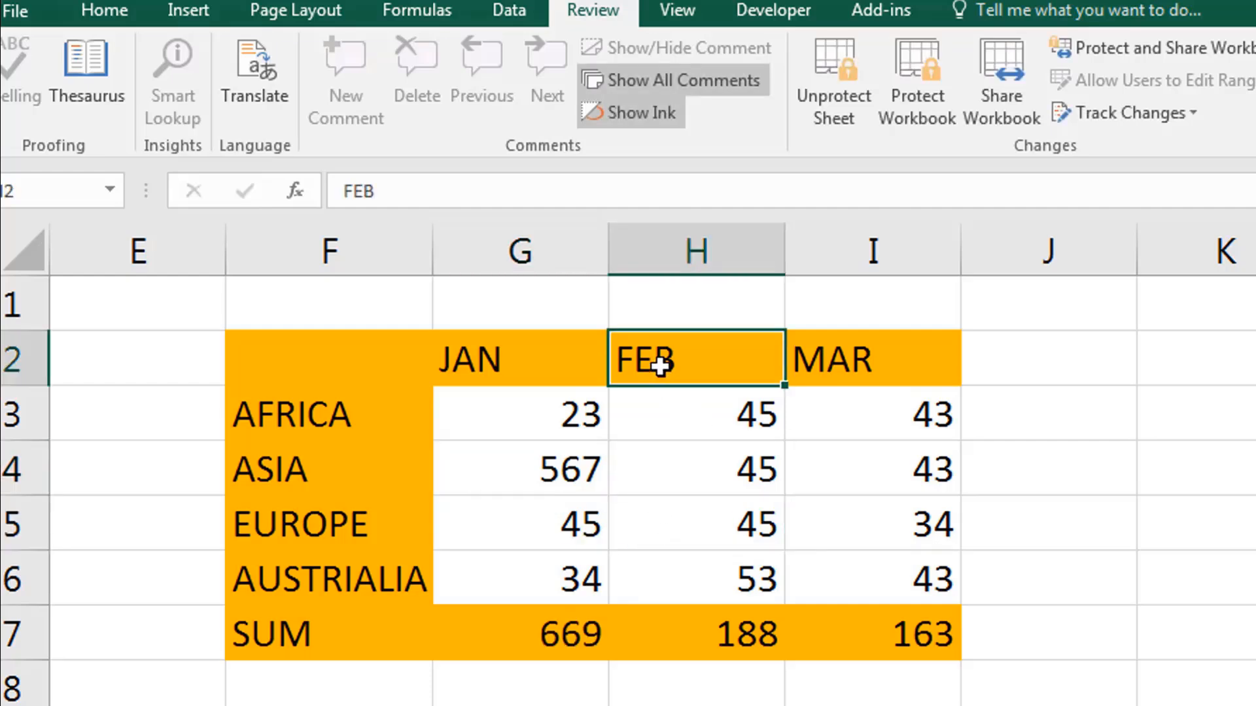
pyautogui.doubleClick(660, 366)
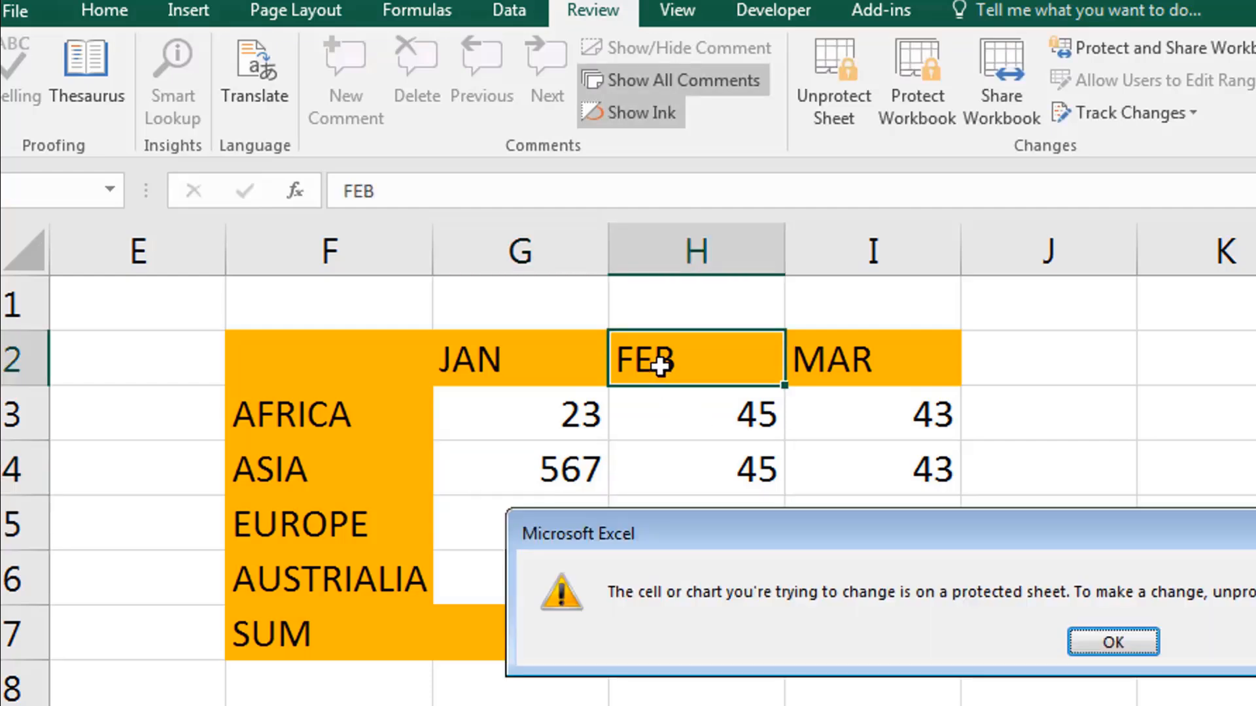
pyautogui.click(1112, 643)
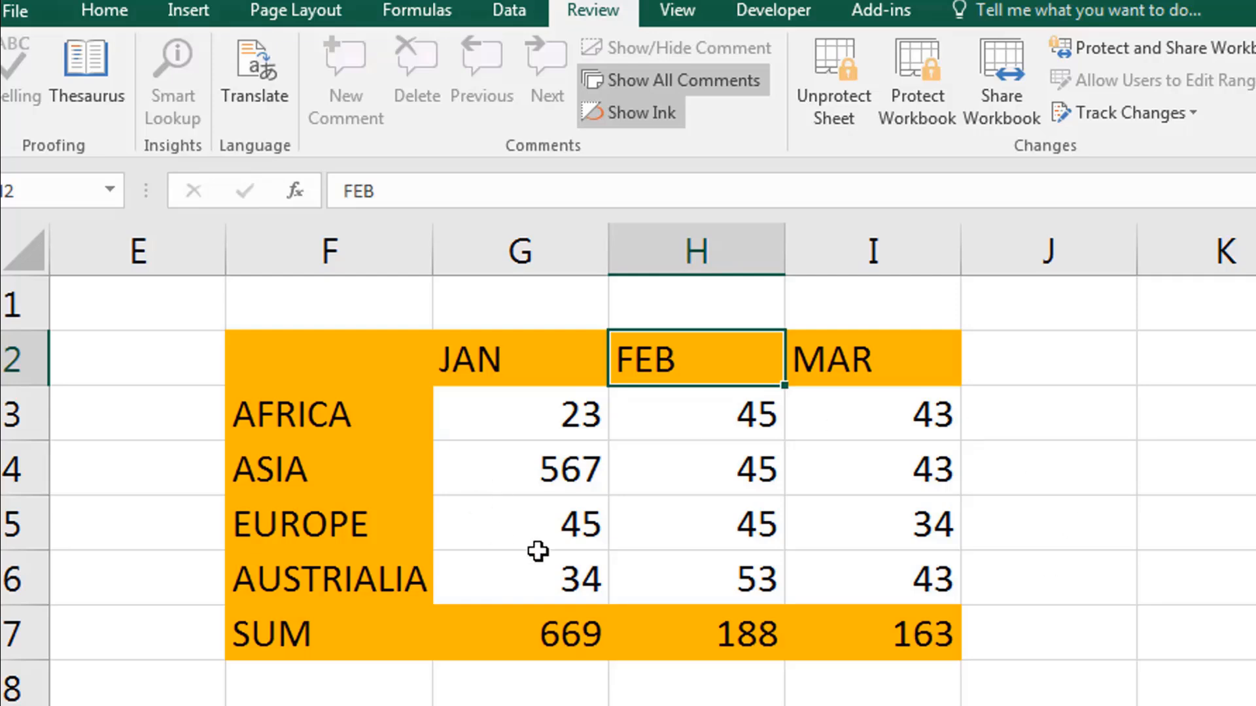
pyautogui.moveTo(476, 415); pyautogui.dragTo(860, 553)
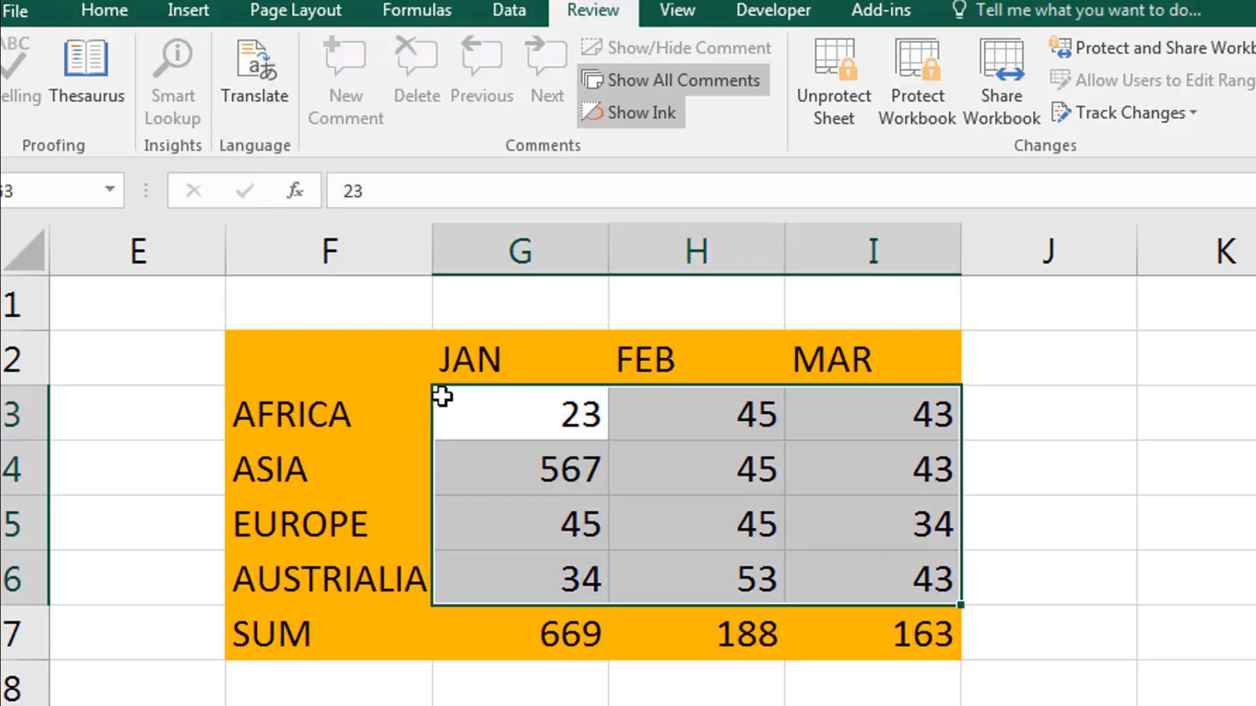
pyautogui.moveTo(585, 362); pyautogui.dragTo(815, 367)
pyautogui.click(850, 705)
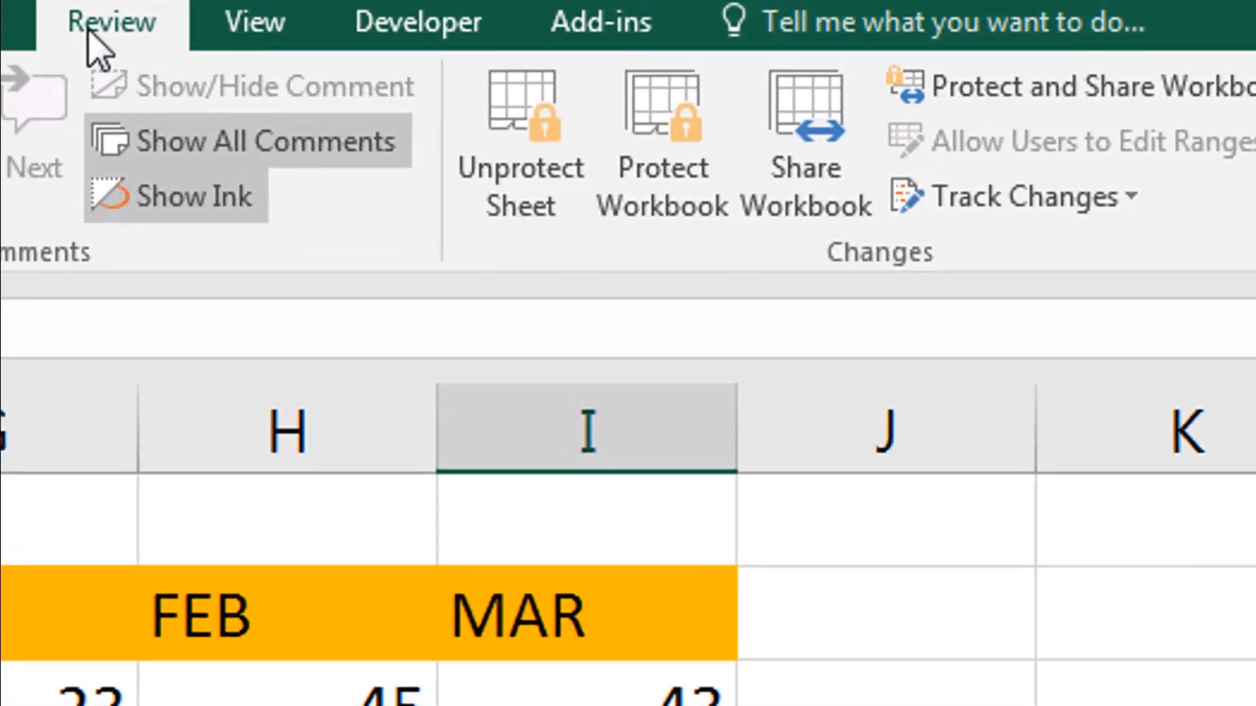
# Unprotect the worksheet
pyautogui.click(7, 26)
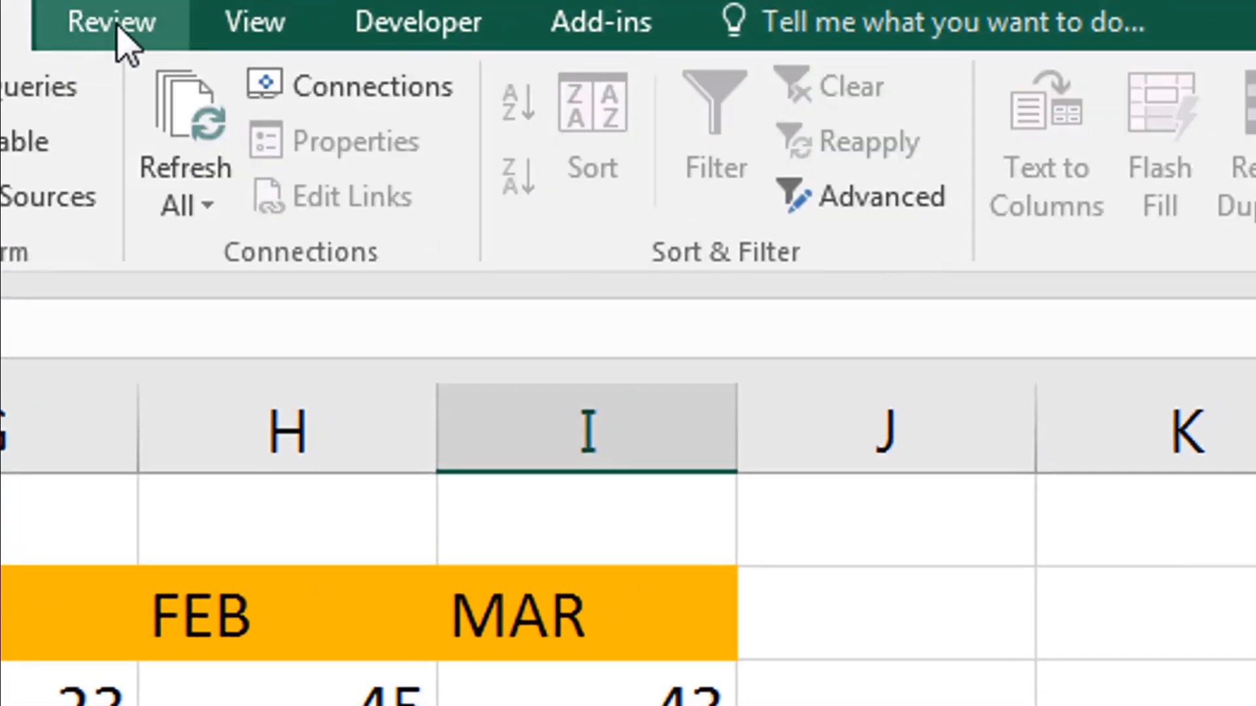
pyautogui.click(118, 25)
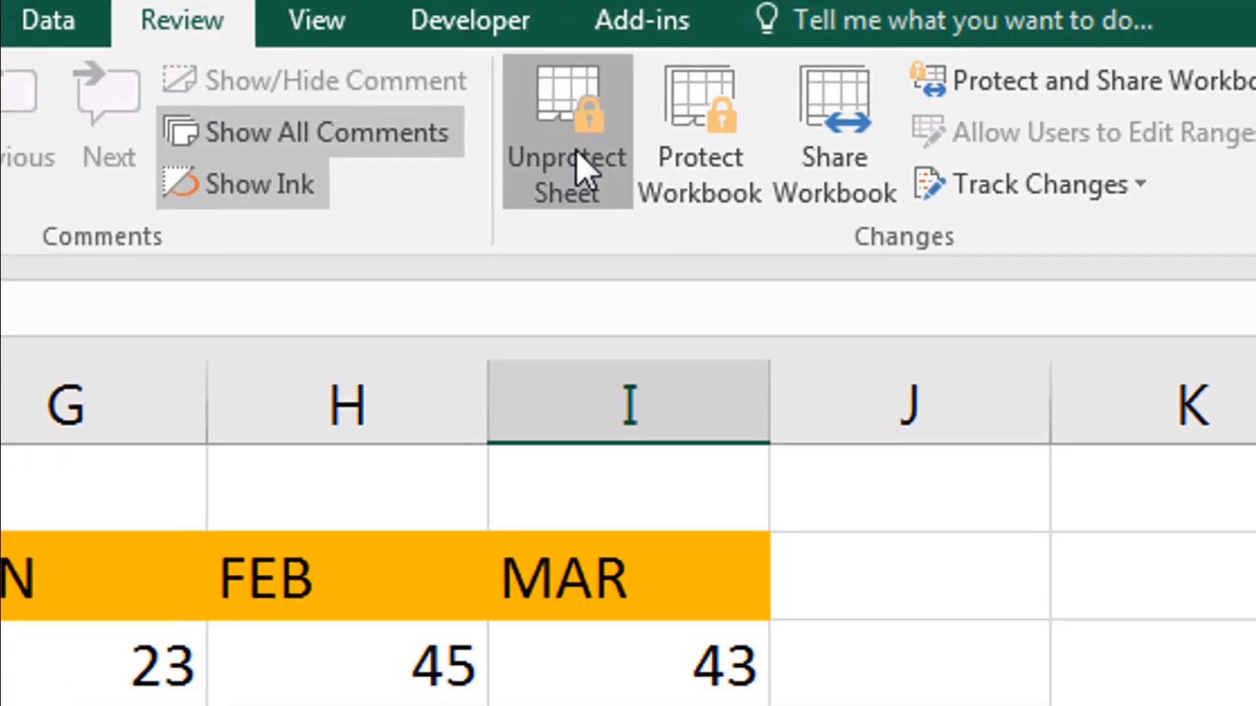
pyautogui.click(533, 167)
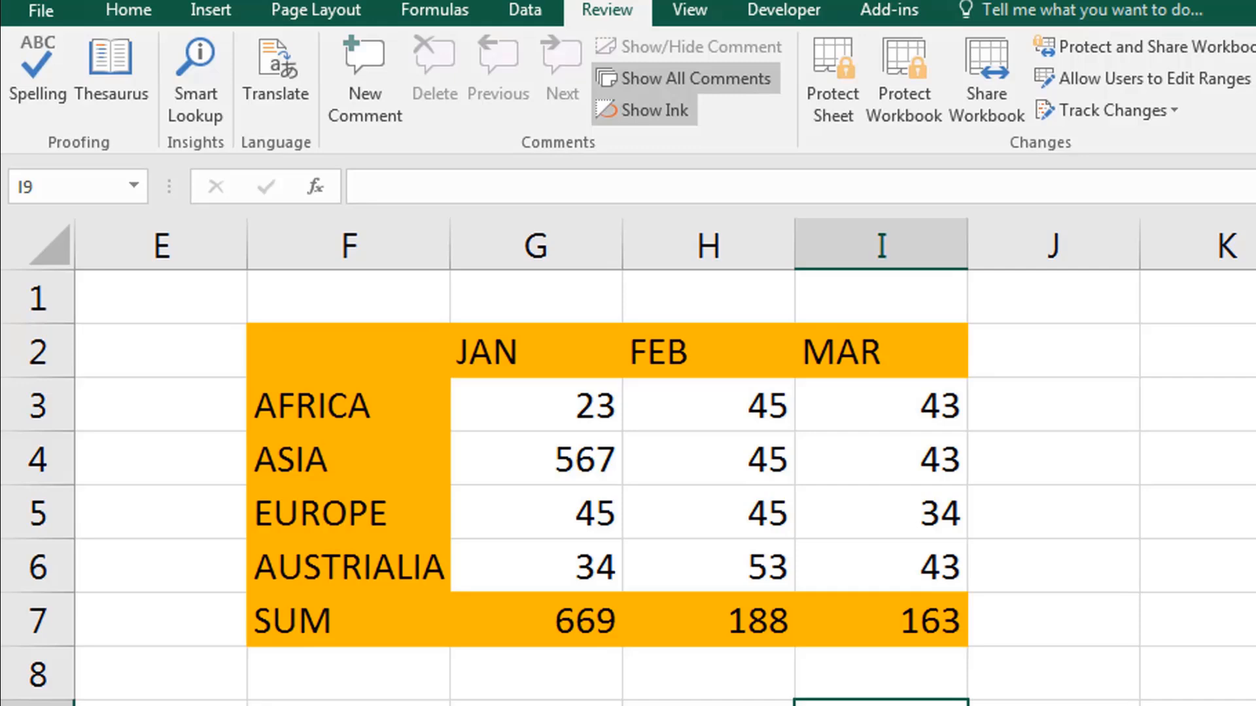
# Replace the FEB header in cell H2 with APR' and undo that edit
pyautogui.click(709, 703)
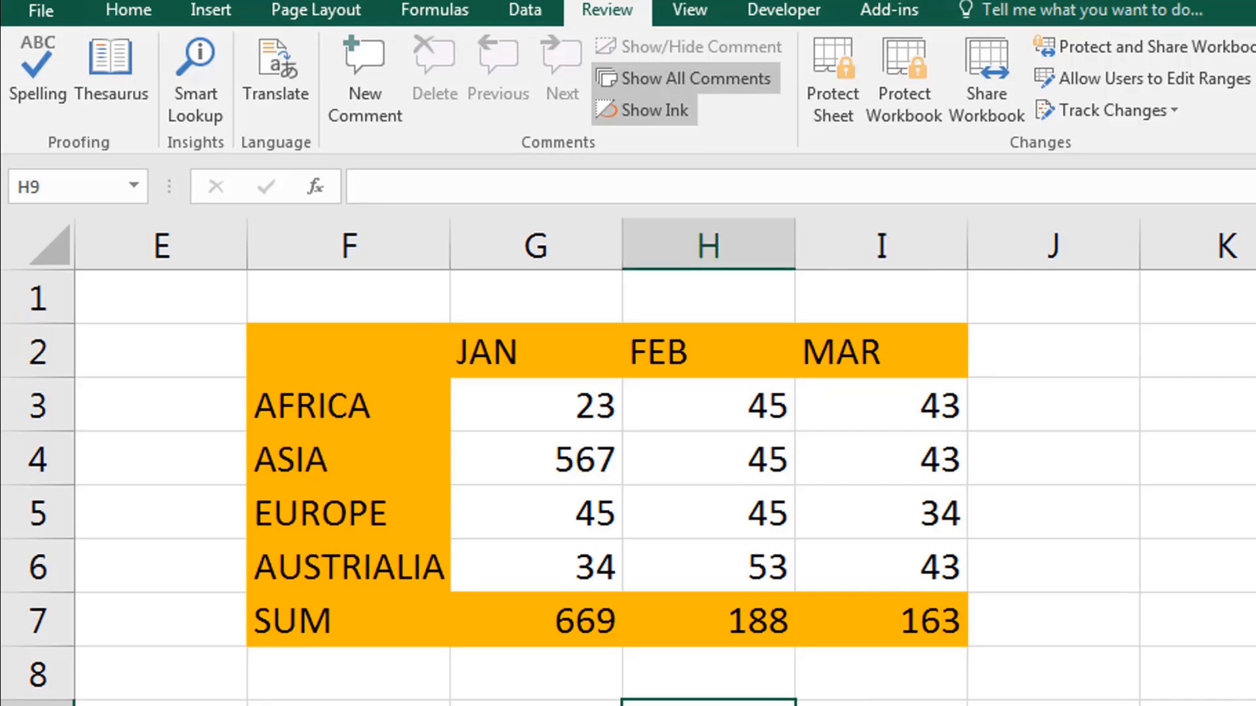
pyautogui.click(673, 356)
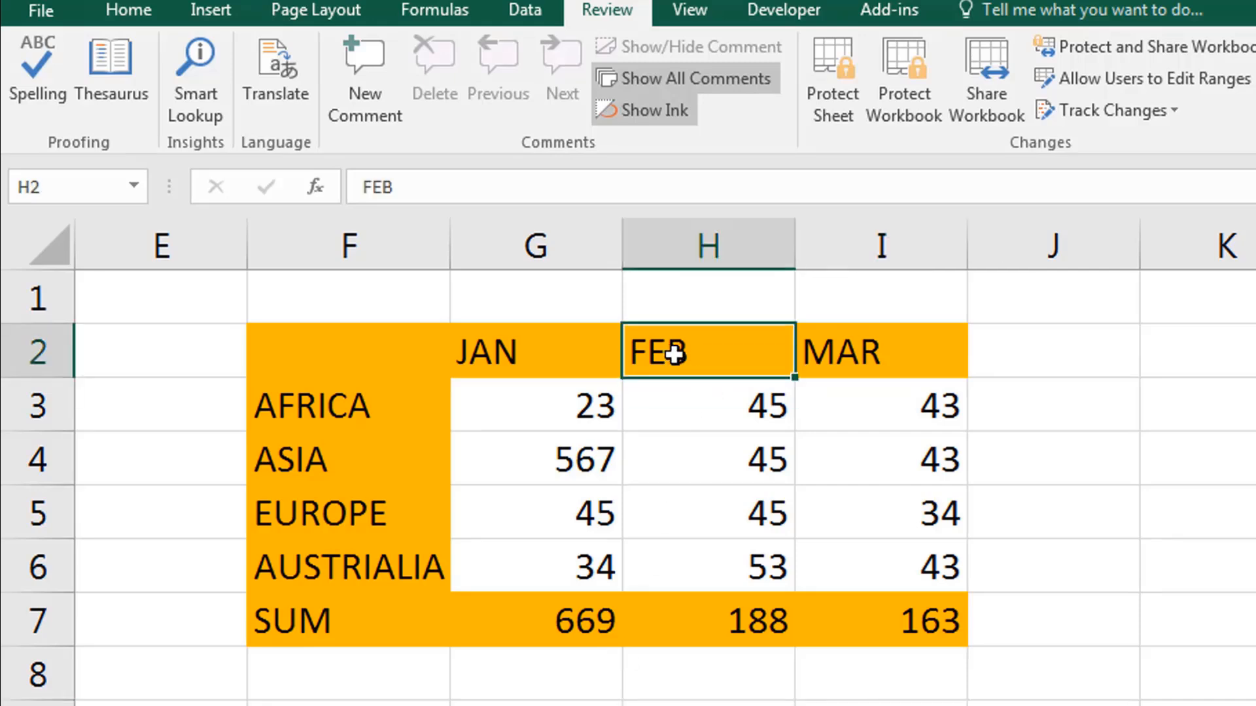
pyautogui.write('A')
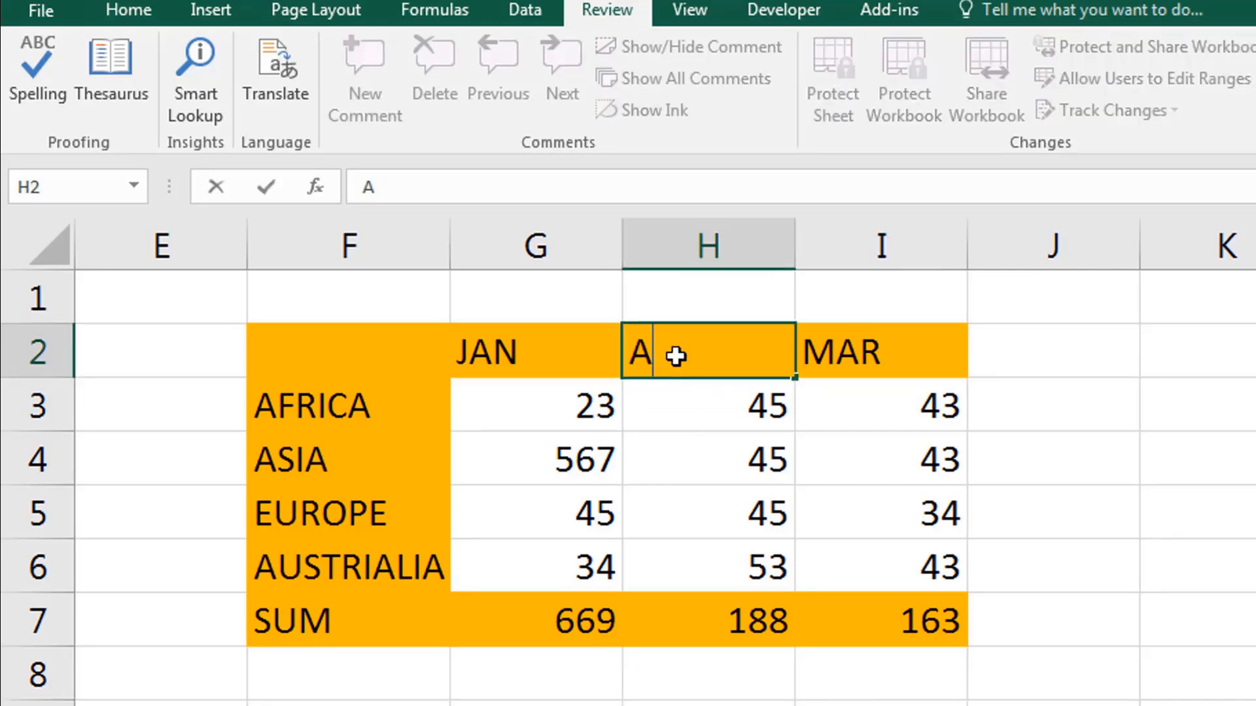
pyautogui.write("PR'")
pyautogui.press('Return')
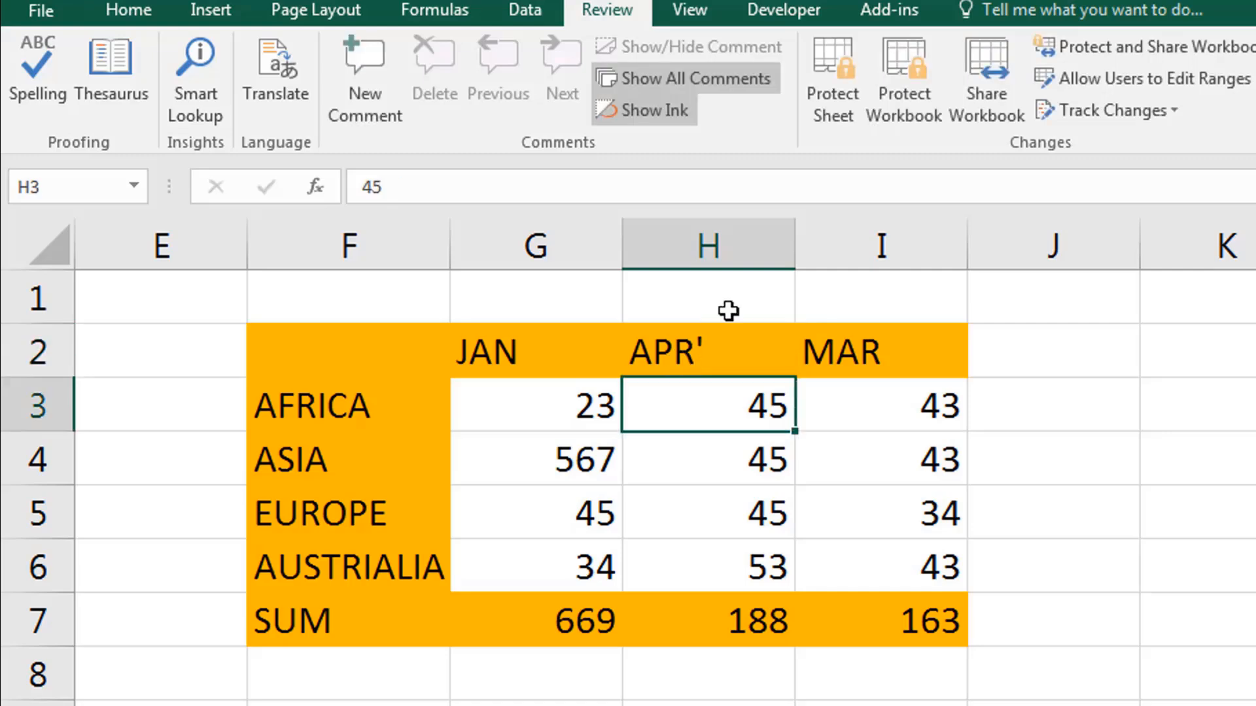
pyautogui.hotkey('ctrl', 'z')
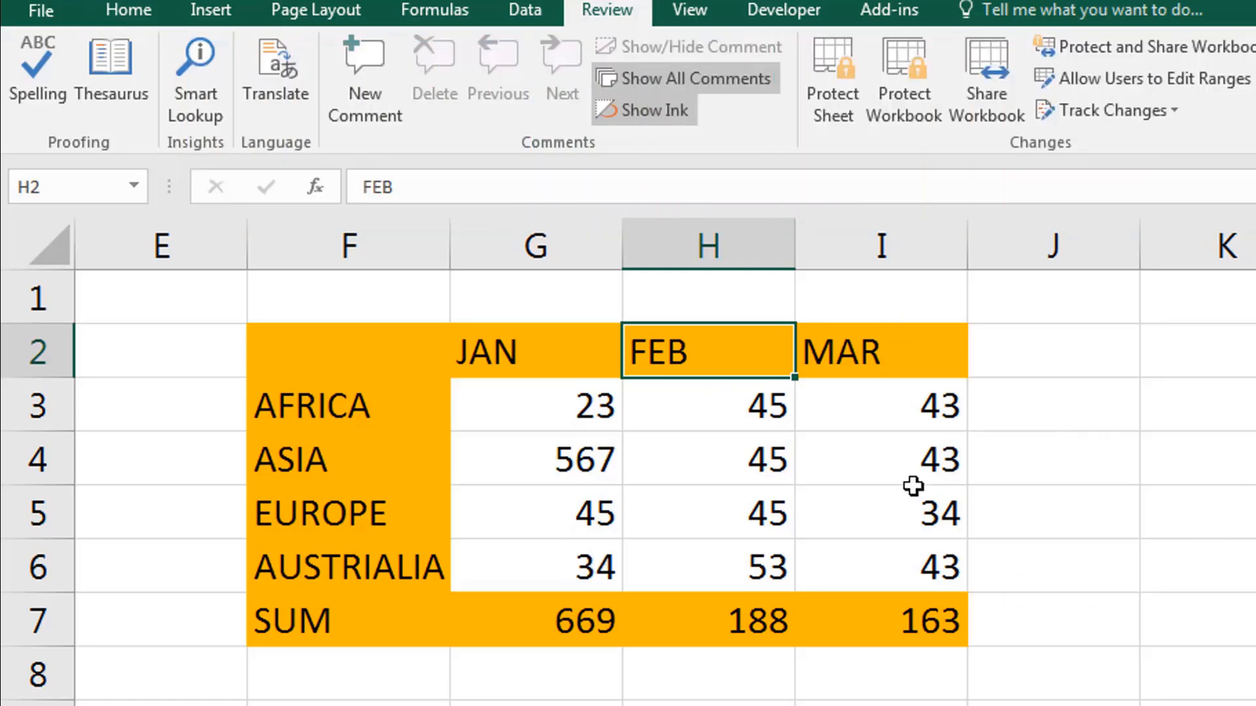
# Select the number cells G3:I6 and protect the worksheet with a password, keeping the default permissions and re-entering the password to confirm
pyautogui.click(504, 411)
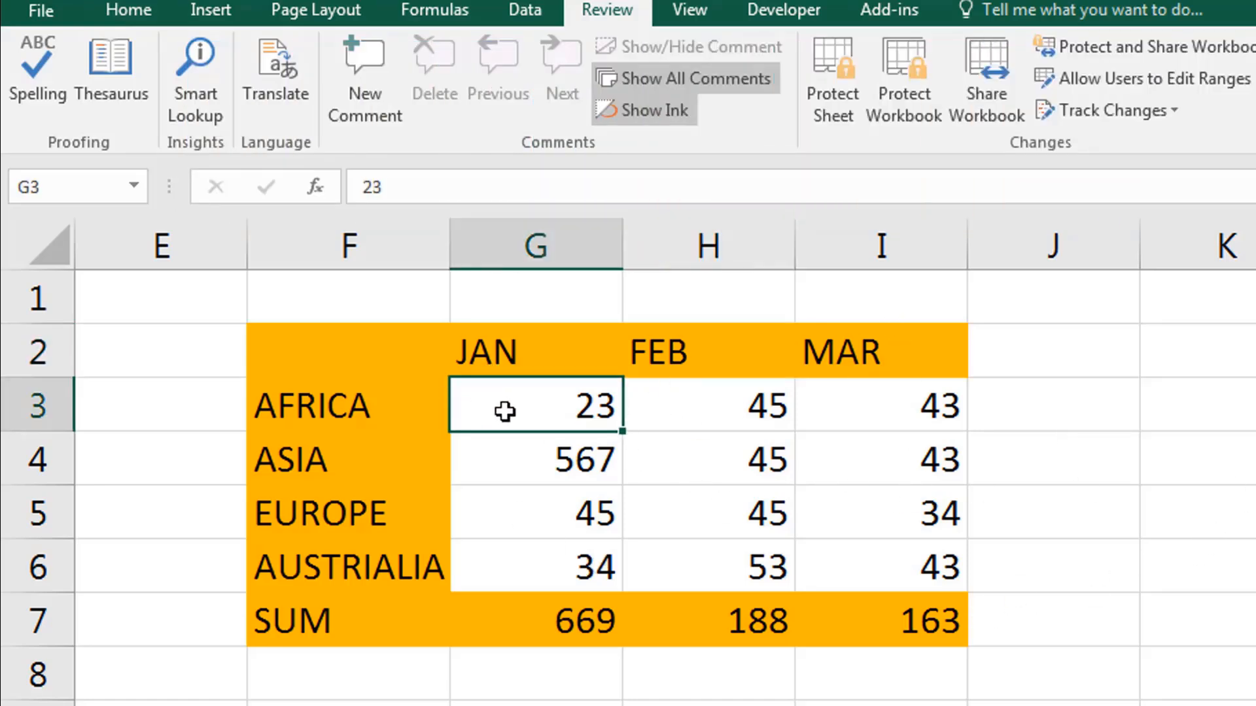
pyautogui.moveTo(504, 410); pyautogui.dragTo(860, 562)
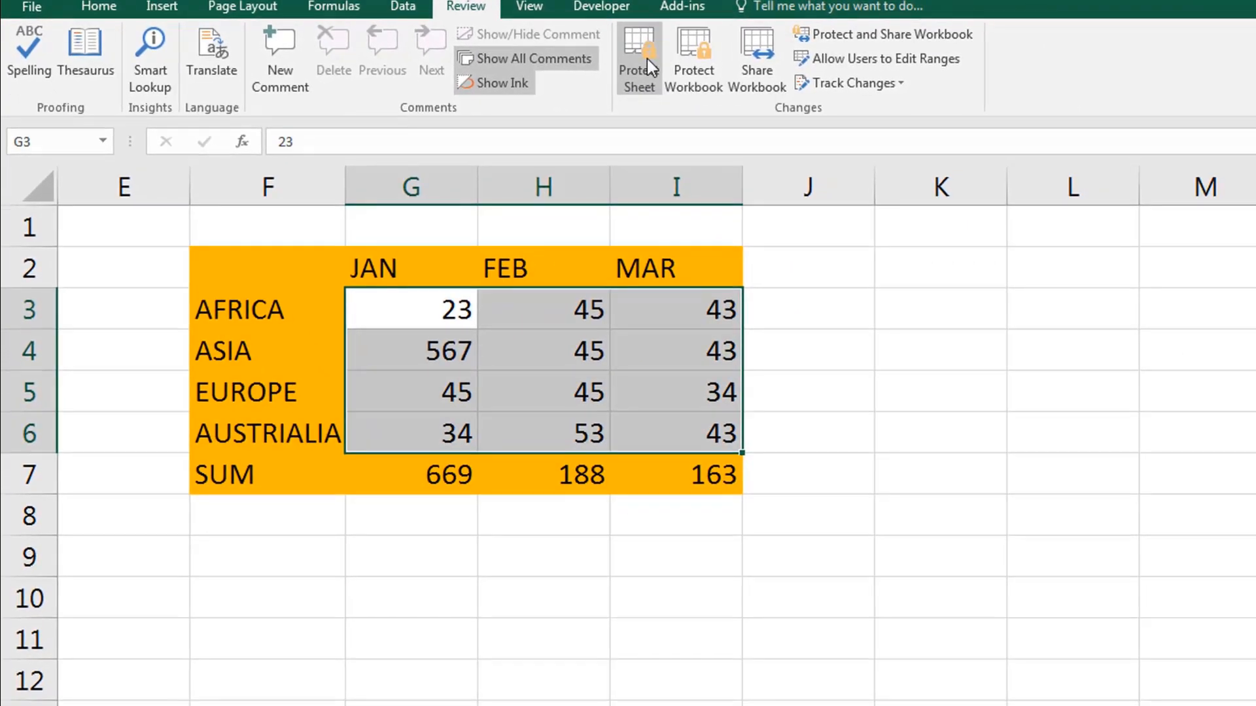
pyautogui.click(844, 79)
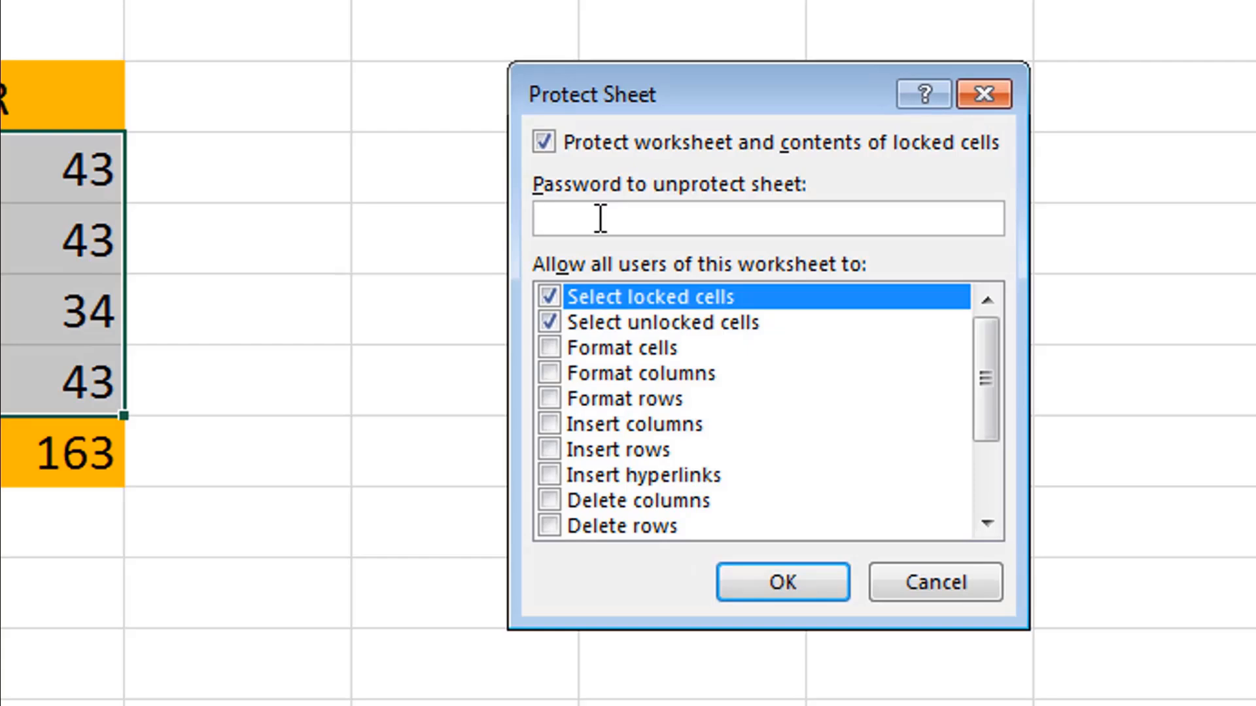
pyautogui.click(779, 583)
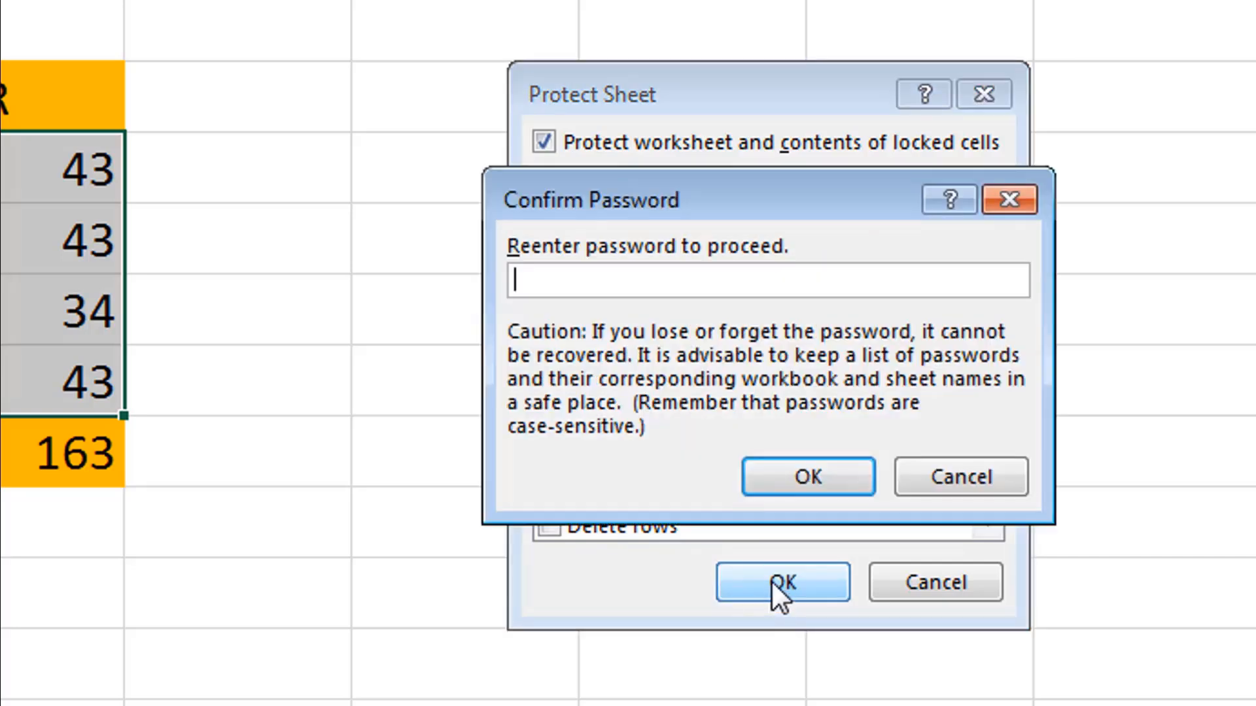
pyautogui.write('•••••')
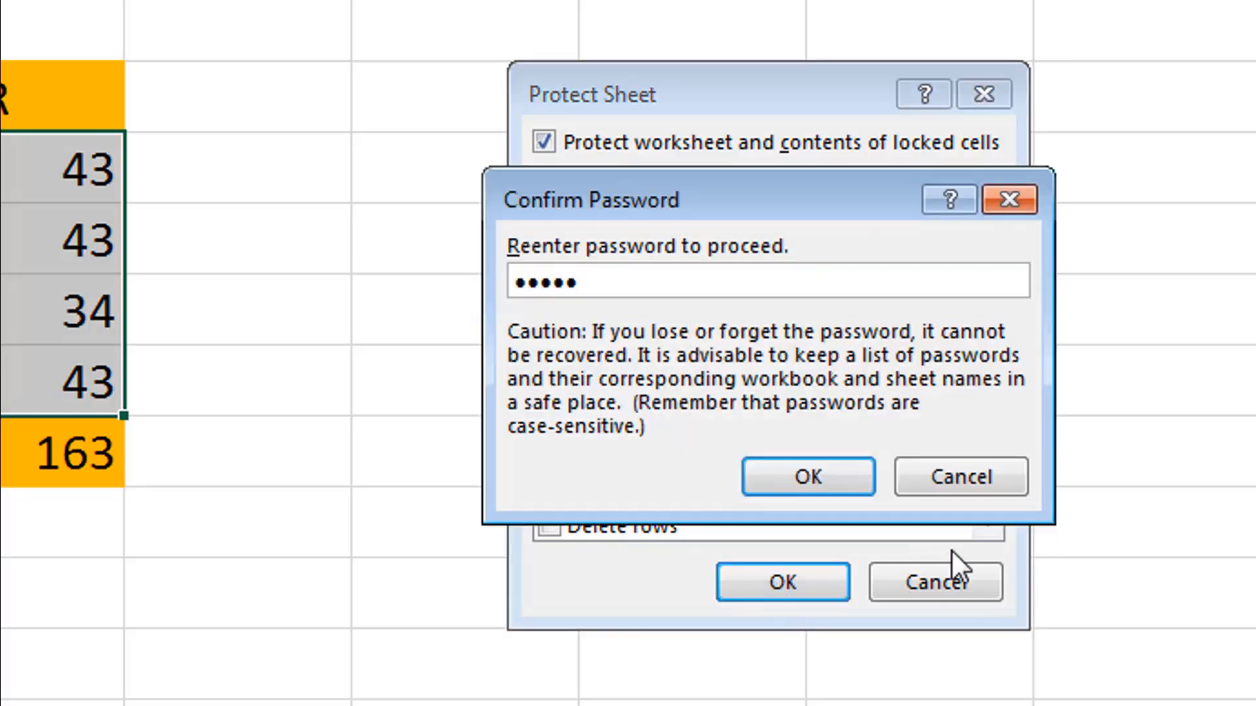
pyautogui.click(794, 467)
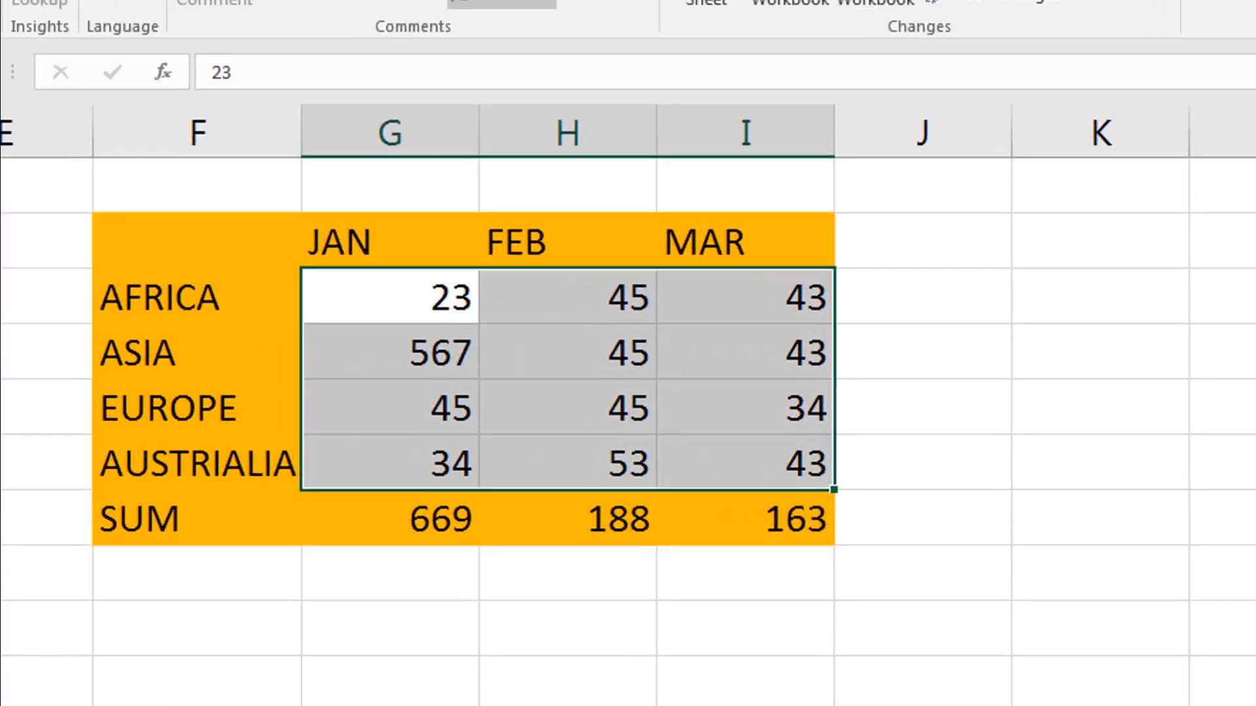
# Try to edit the locked FEB header in H2 and the FEB sum in H7, dismissing each alert
pyautogui.click(1013, 478)
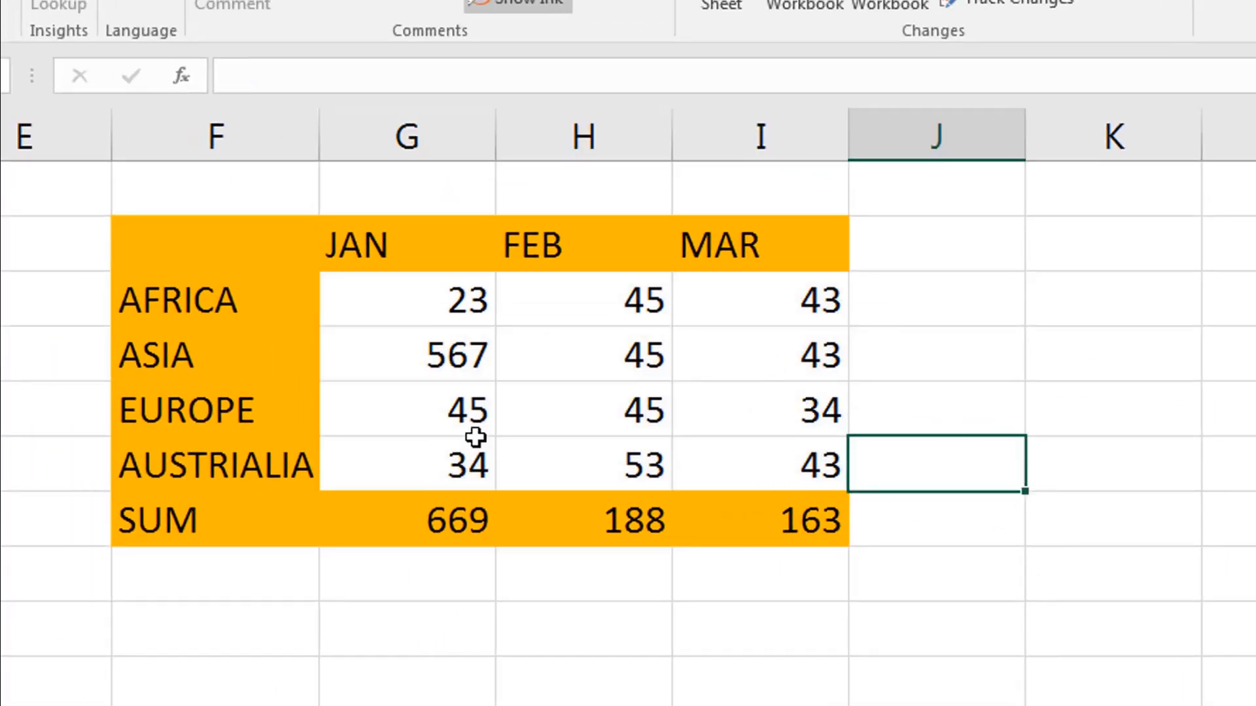
pyautogui.click(492, 645)
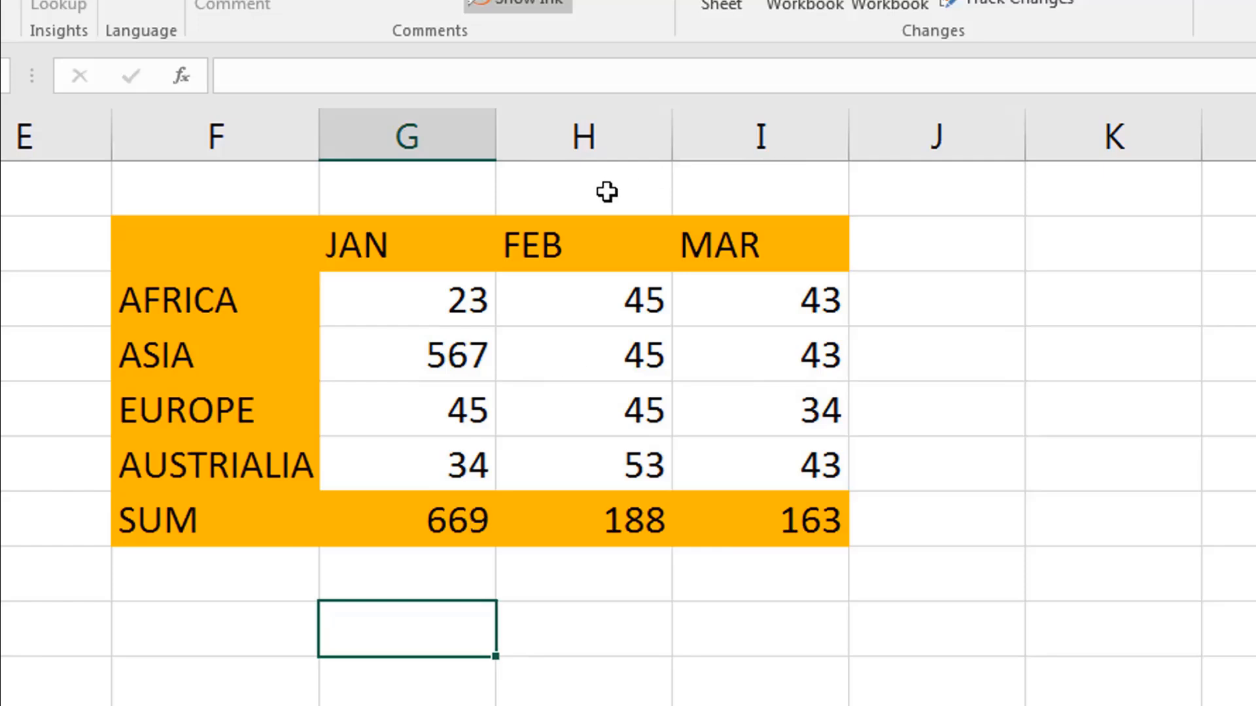
pyautogui.doubleClick(563, 247)
pyautogui.click(1001, 528)
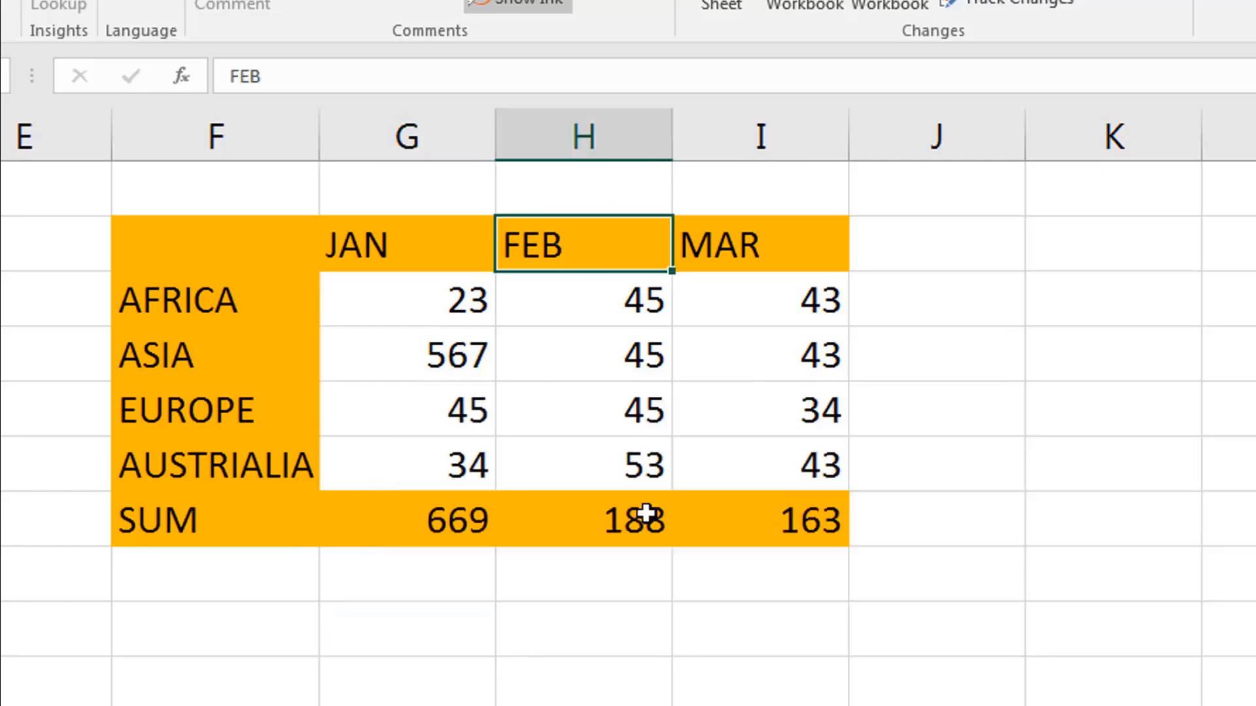
pyautogui.doubleClick(651, 524)
pyautogui.click(1002, 535)
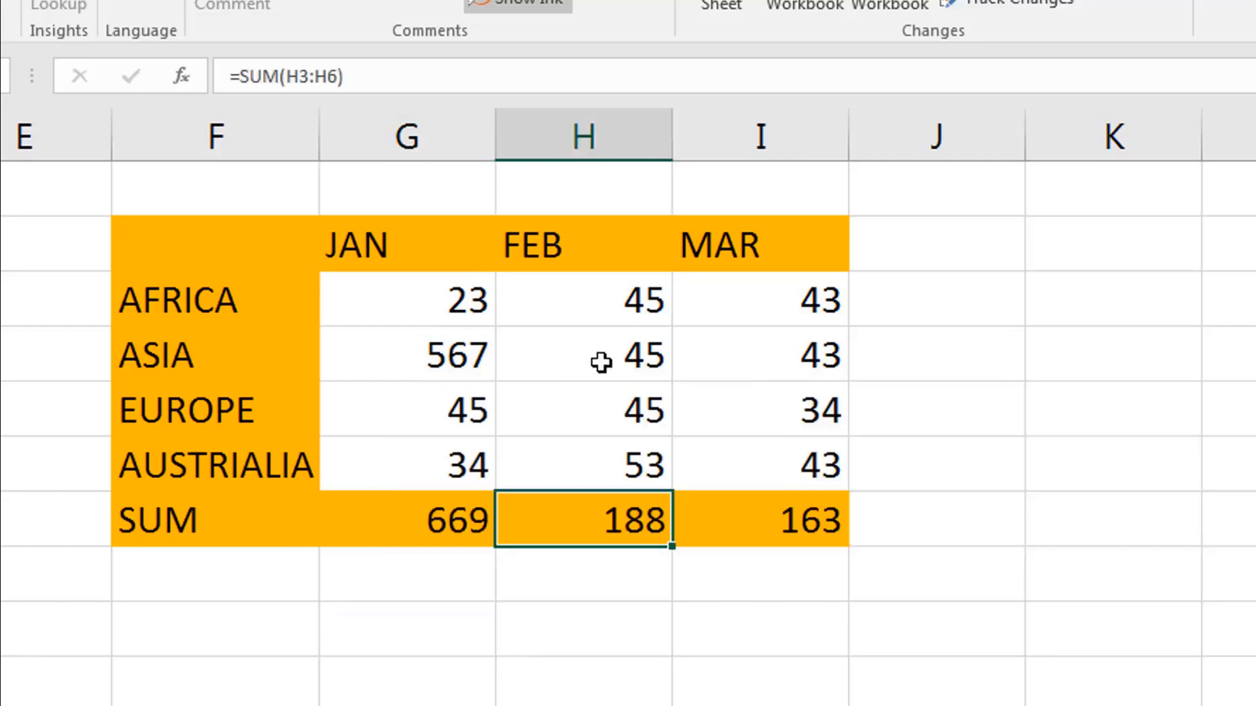
# Set the FEB values to 556 for ASIA and 4455 for EUROPE, and the JAN value for EUROPE to 446
pyautogui.click(600, 358)
pyautogui.write('556')
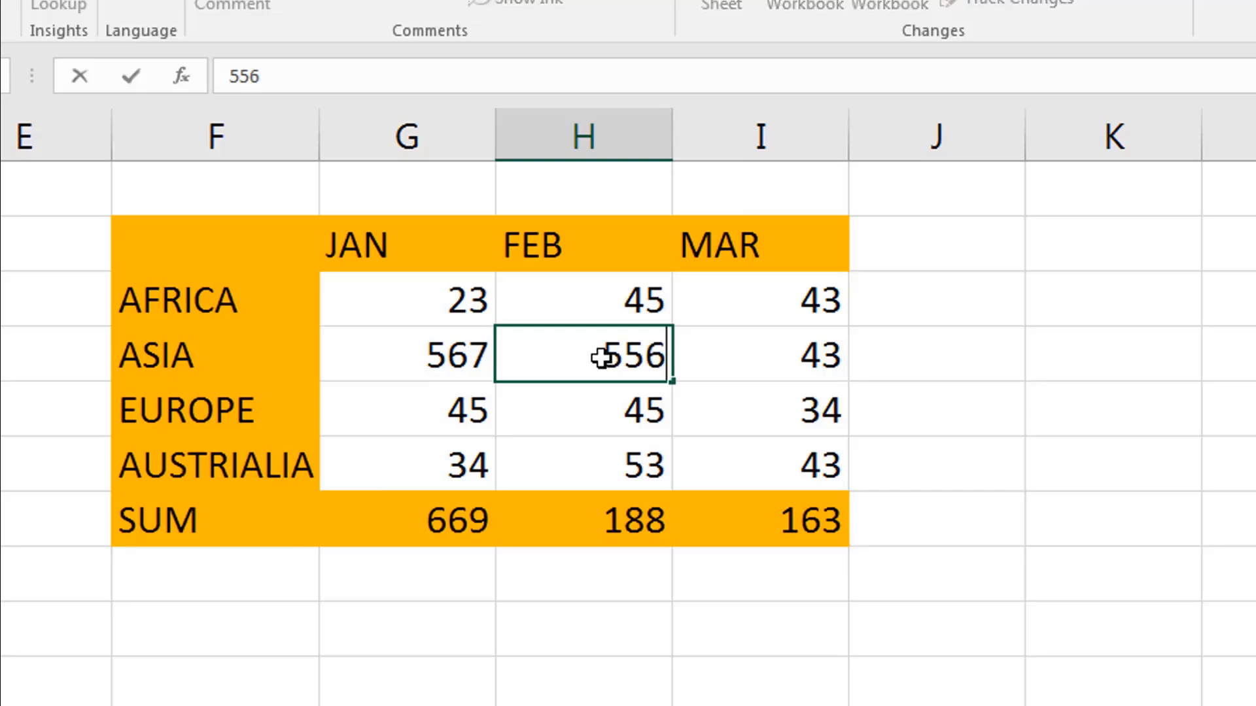
pyautogui.click(693, 396)
pyautogui.click(522, 407)
pyautogui.write('4455')
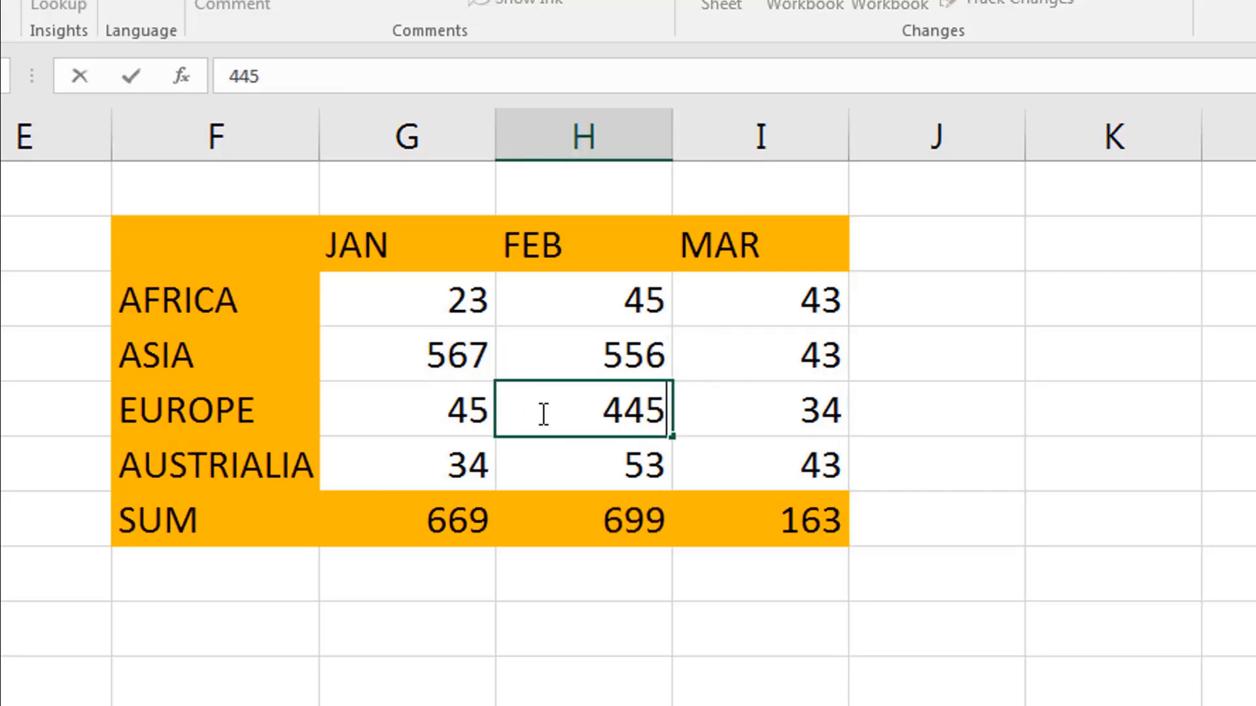
pyautogui.click(460, 415)
pyautogui.write('446')
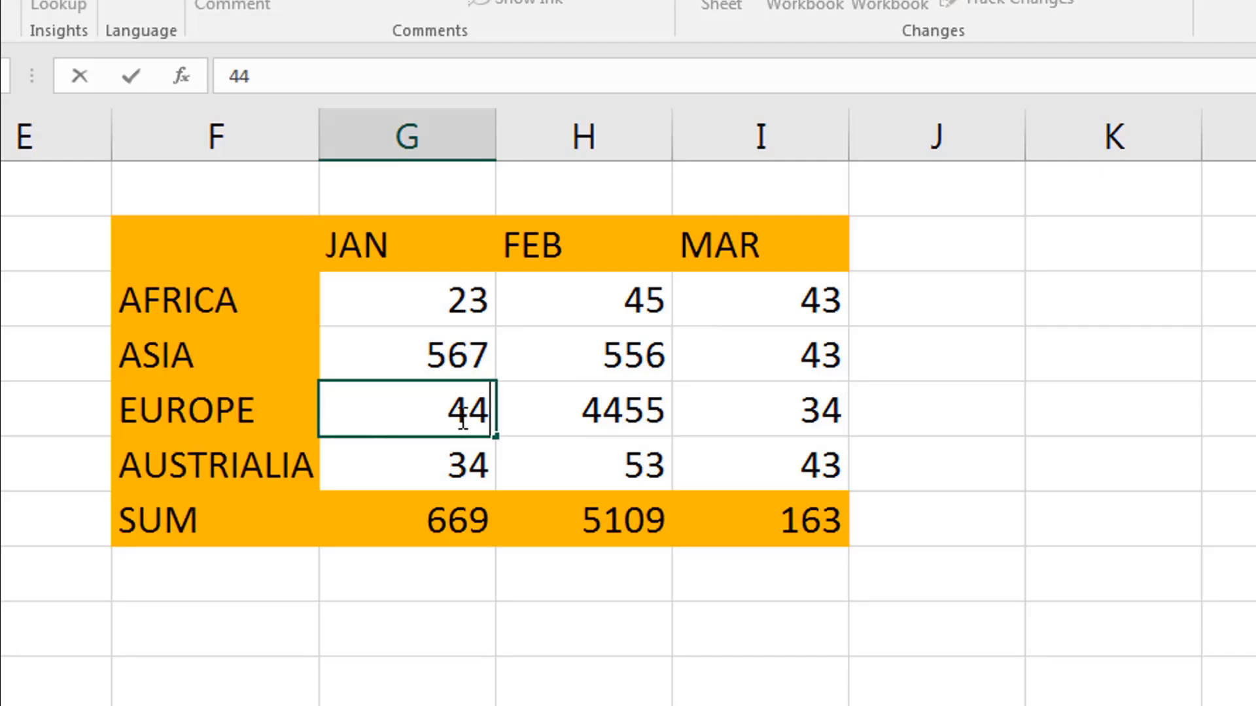
pyautogui.click(725, 469)
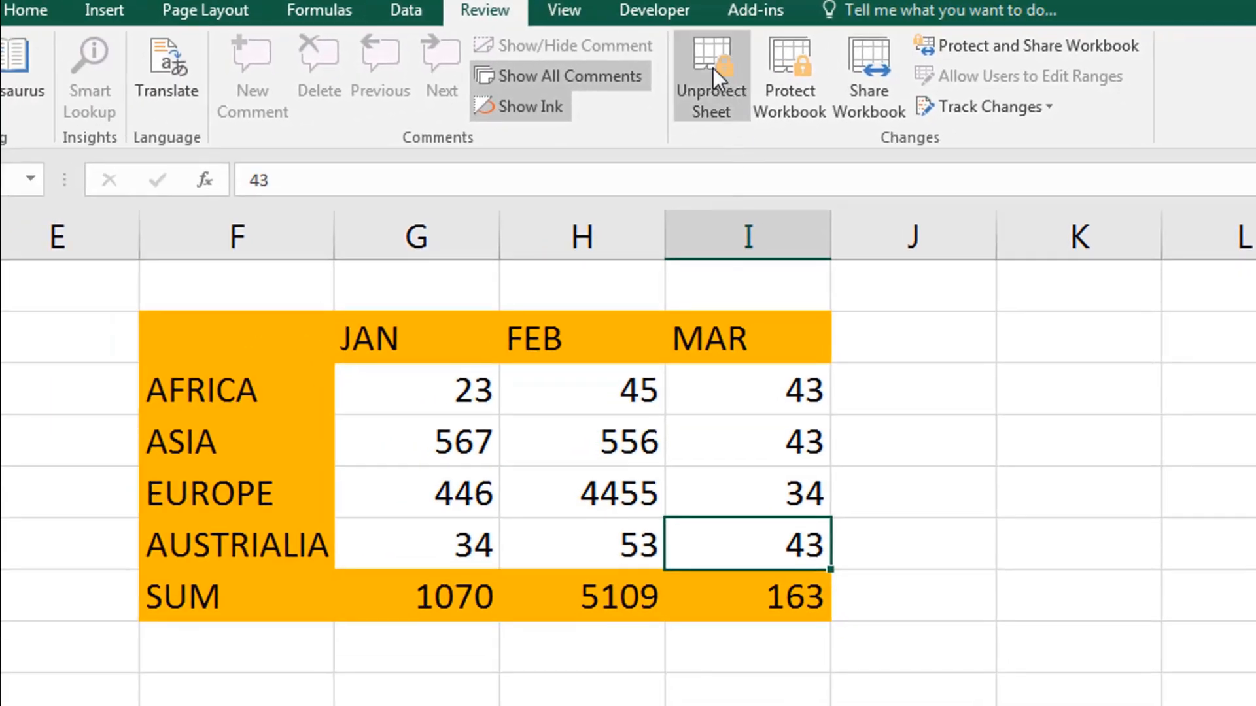
# Try to unprotect the worksheet without supplying the correct password and dismiss the alert
pyautogui.click(701, 64)
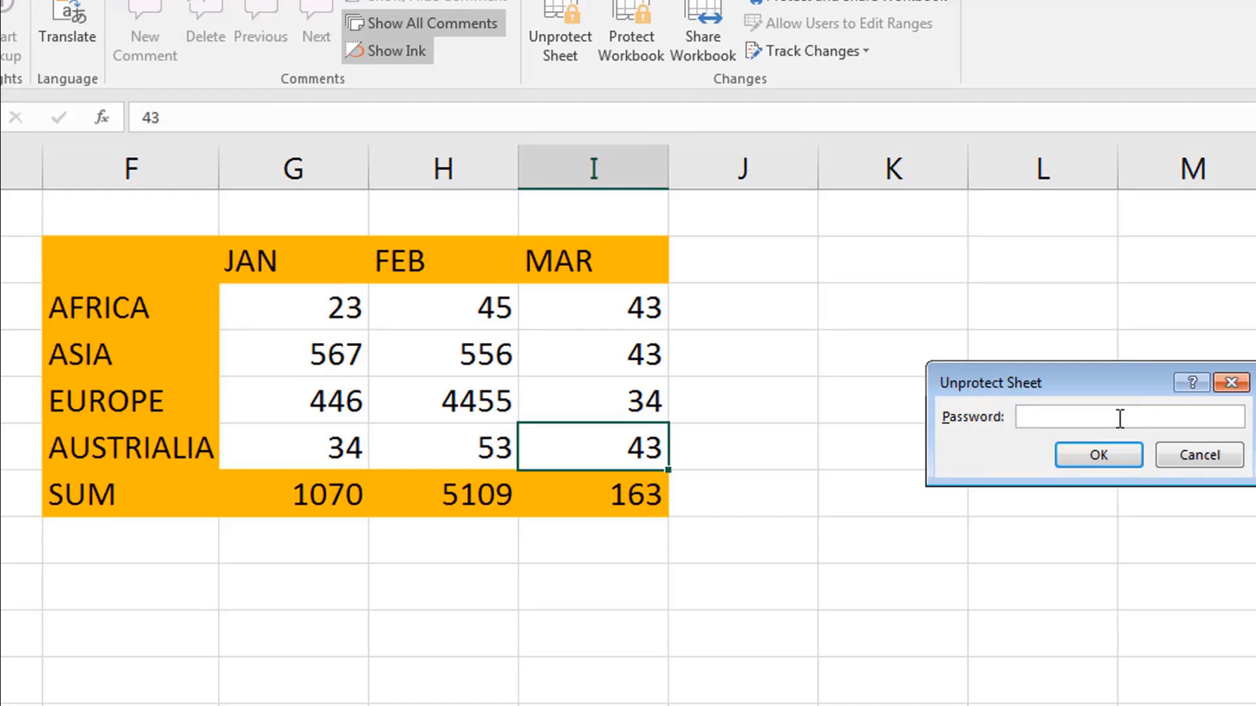
pyautogui.press('Return')
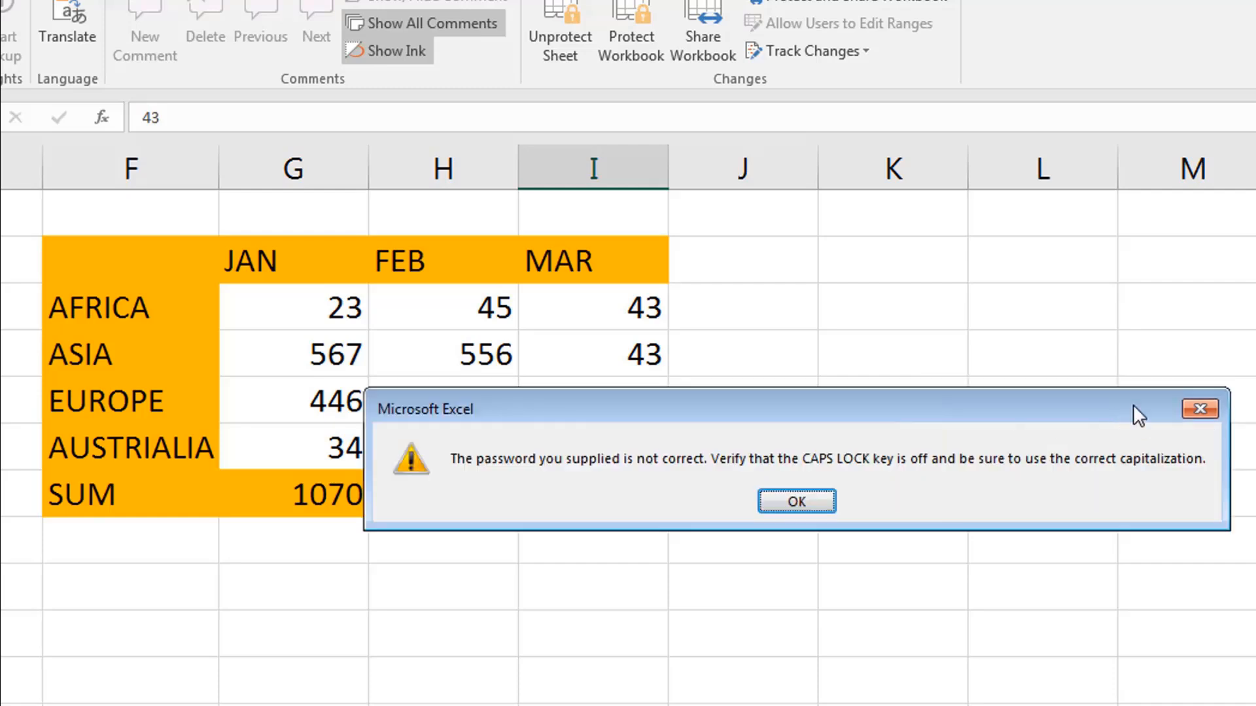
pyautogui.click(811, 500)
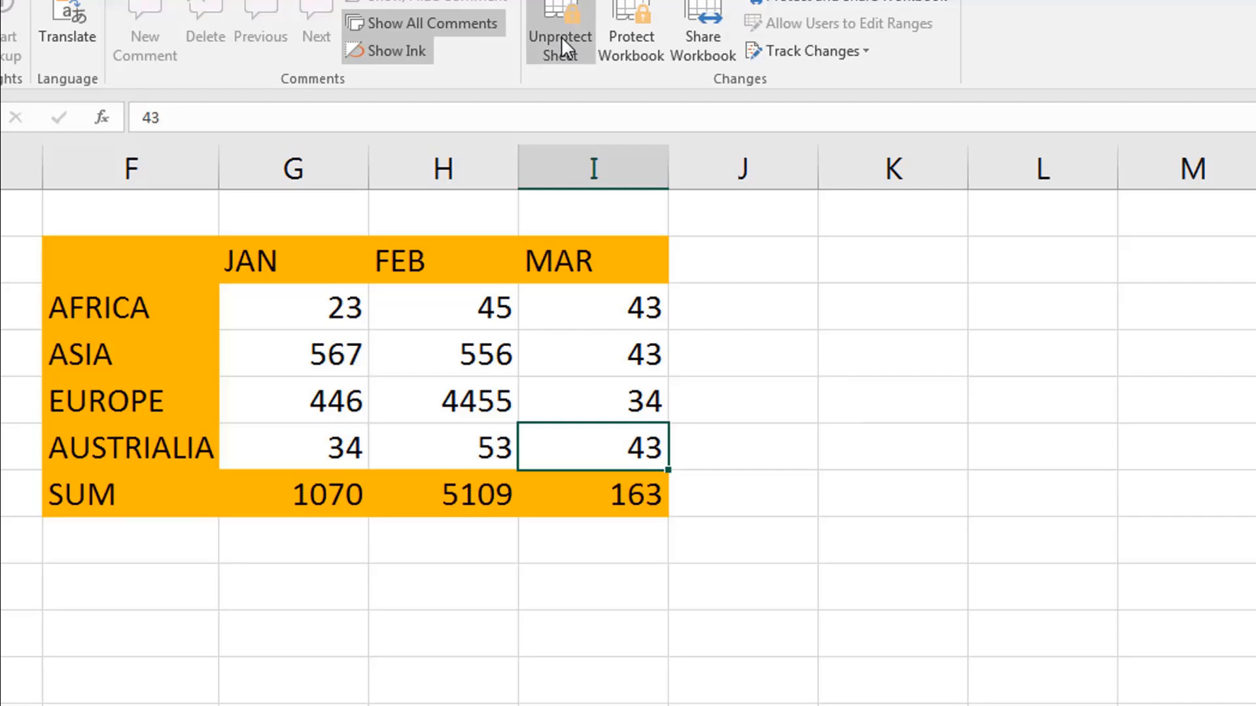